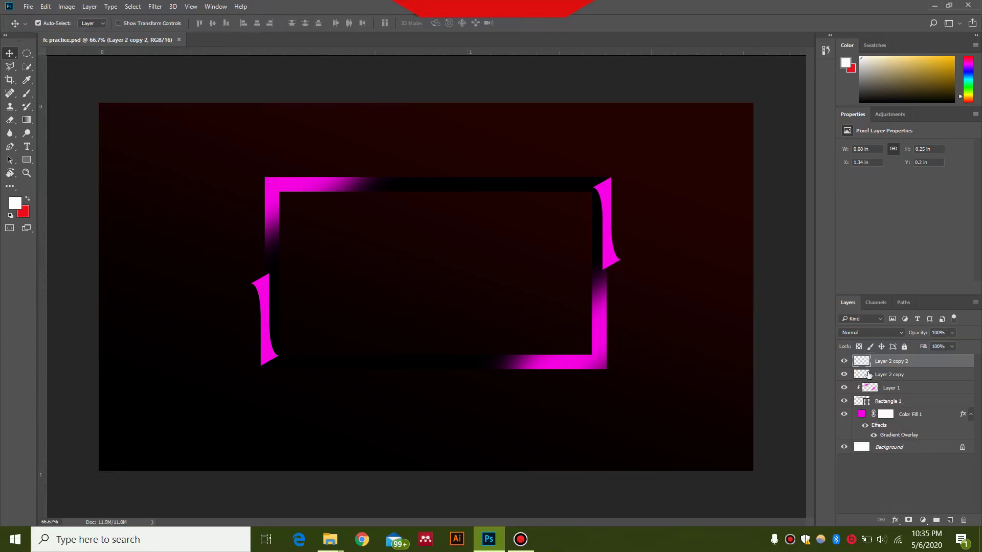
Identify the top layer, Layer 2 copy 2, by toggling its visibility and rename it "right design".
{"action": "left_click", "coordinate": [844, 362]}
{"action": "left_click", "coordinate": [844, 362]}
{"action": "left_click", "coordinate": [844, 374]}
{"action": "left_click", "coordinate": [844, 374]}
{"action": "double_click", "coordinate": [892, 362]}
{"action": "type", "text": "rig"}
{"action": "key", "text": "Return"}
Rename the Layer 2 copy layer as "left design".
{"action": "double_click", "coordinate": [889, 376]}
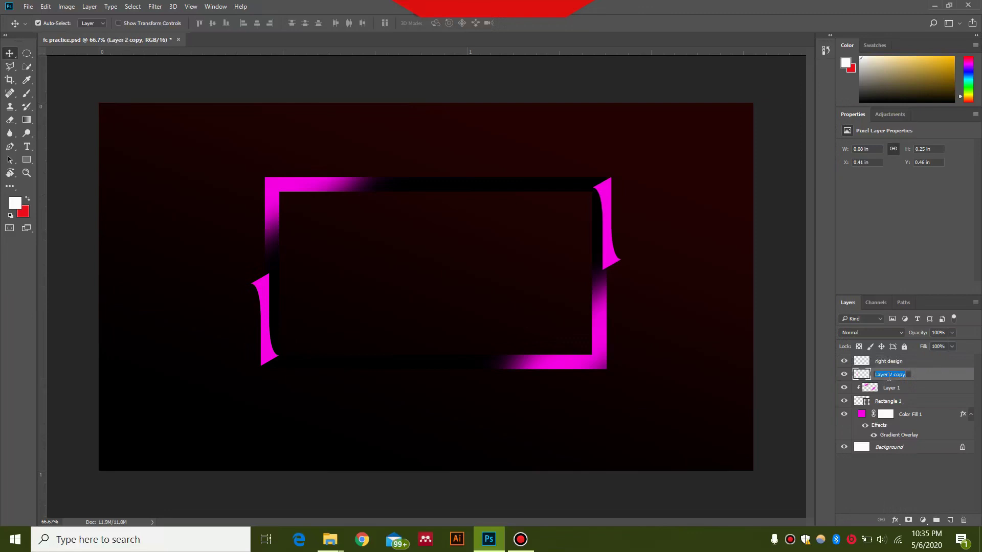
{"action": "type", "text": "r"}
{"action": "type", "text": "eft design"}
{"action": "key", "text": "Return"}
Merge Layer 1 and Rectangle 1 into a single layer.
{"action": "left_click", "coordinate": [902, 393]}
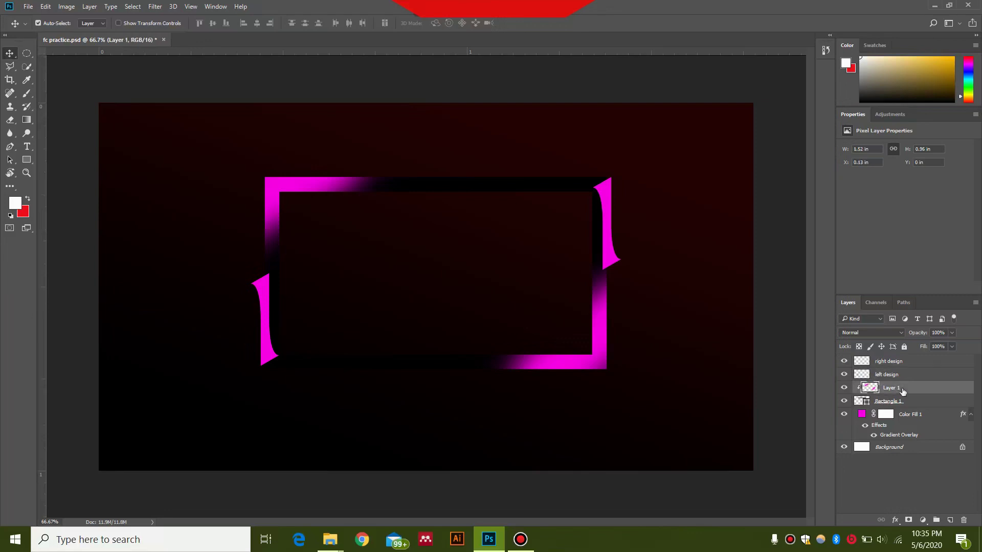
{"action": "left_click", "coordinate": [930, 404], "text": "shift"}
{"action": "right_click", "coordinate": [936, 391]}
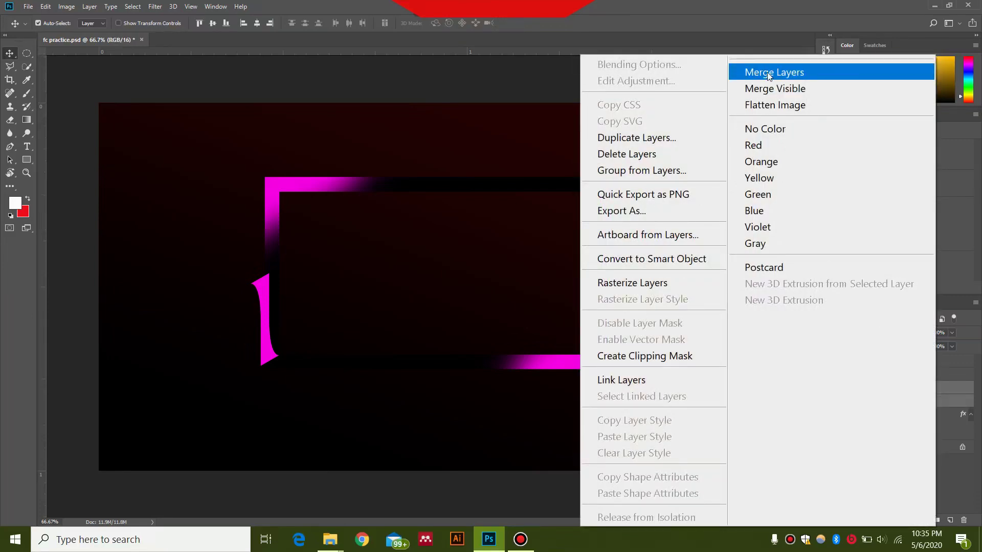
{"action": "left_click", "coordinate": [769, 73]}
Check the merged frame layer by toggling its visibility and rename it "facecam".
{"action": "left_click", "coordinate": [844, 388]}
{"action": "left_click", "coordinate": [845, 388]}
{"action": "double_click", "coordinate": [885, 387]}
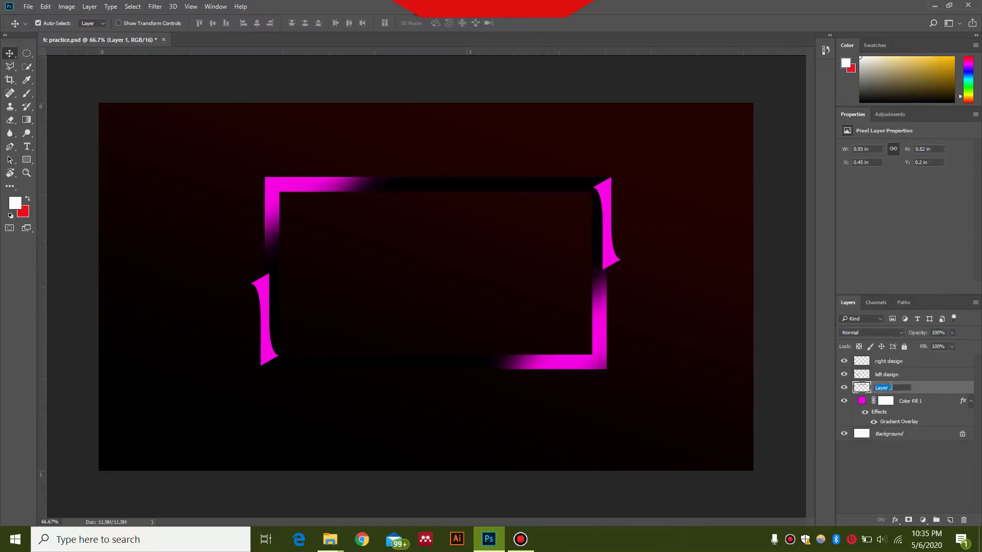
{"action": "type", "text": "facecam"}
{"action": "key", "text": "Return"}
Delete the white Background layer and save the fc practice document.
{"action": "left_click", "coordinate": [864, 441]}
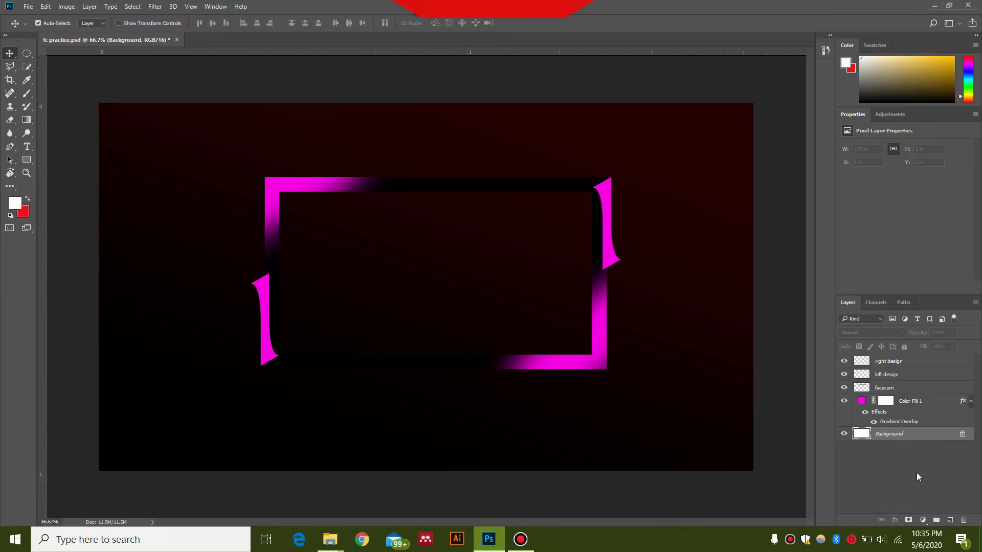
{"action": "key", "text": "Delete"}
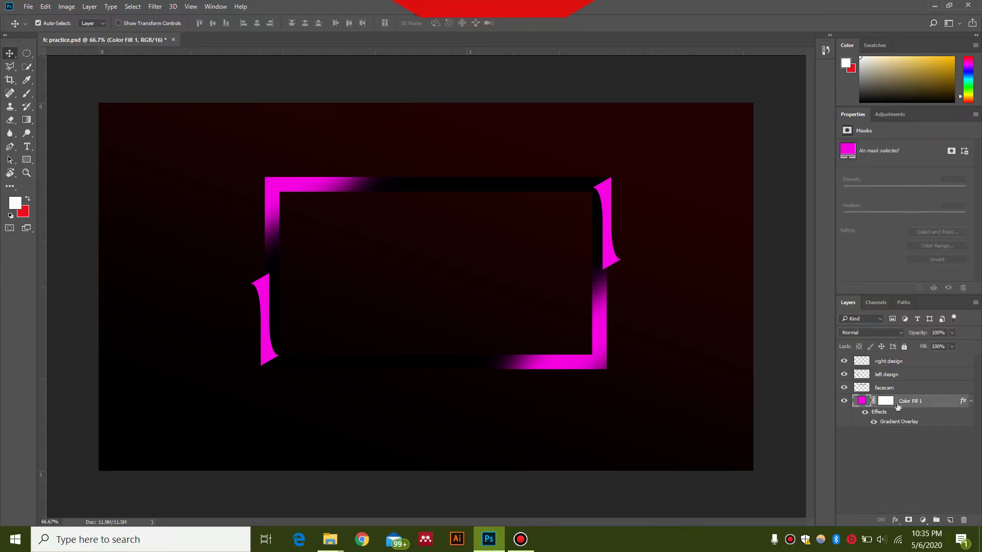
{"action": "left_click", "coordinate": [844, 402]}
{"action": "left_click", "coordinate": [844, 401]}
{"action": "left_click", "coordinate": [29, 8]}
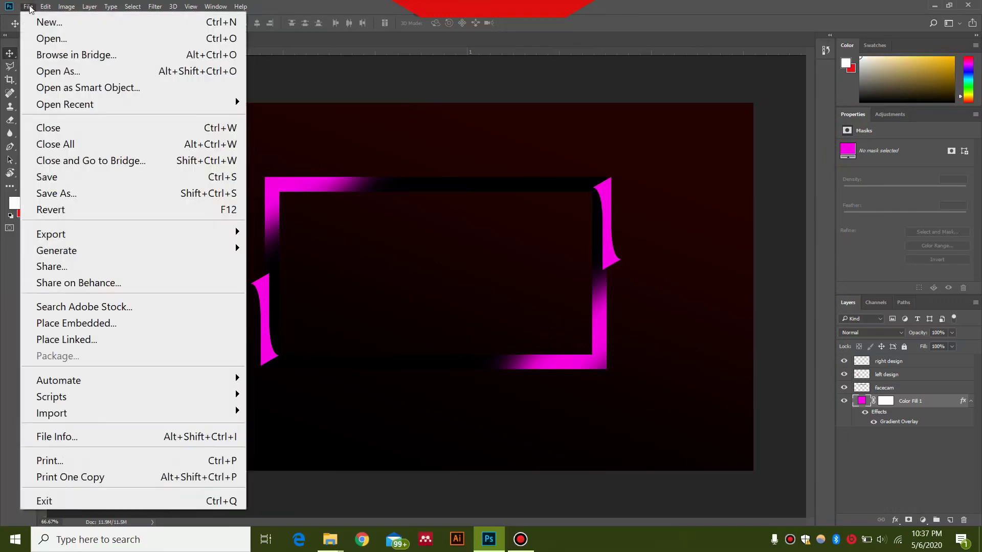
{"action": "left_click", "coordinate": [75, 177]}
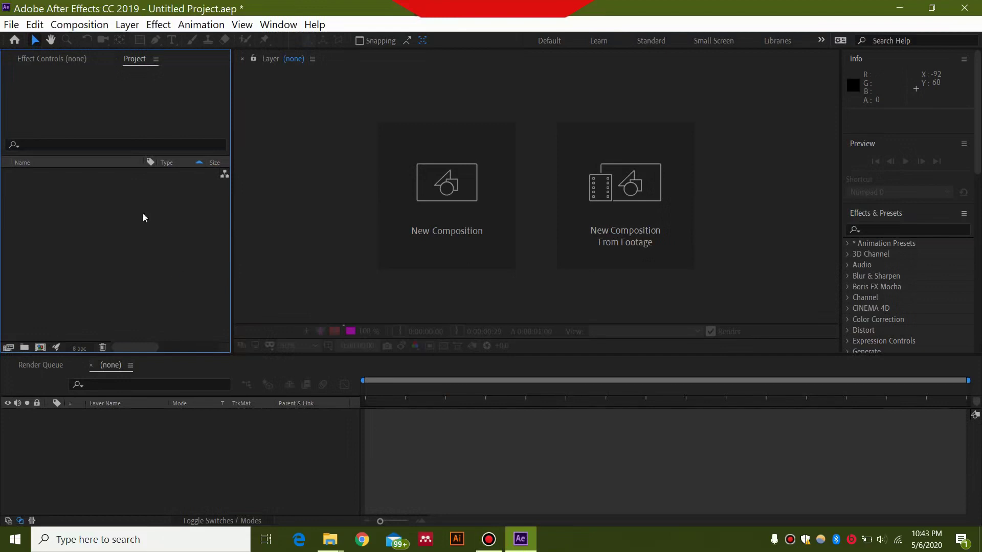
In After Effects, create a new 1920 x 1080, 60 fps, five-second composition named "animated facecam".
{"action": "left_click", "coordinate": [83, 24]}
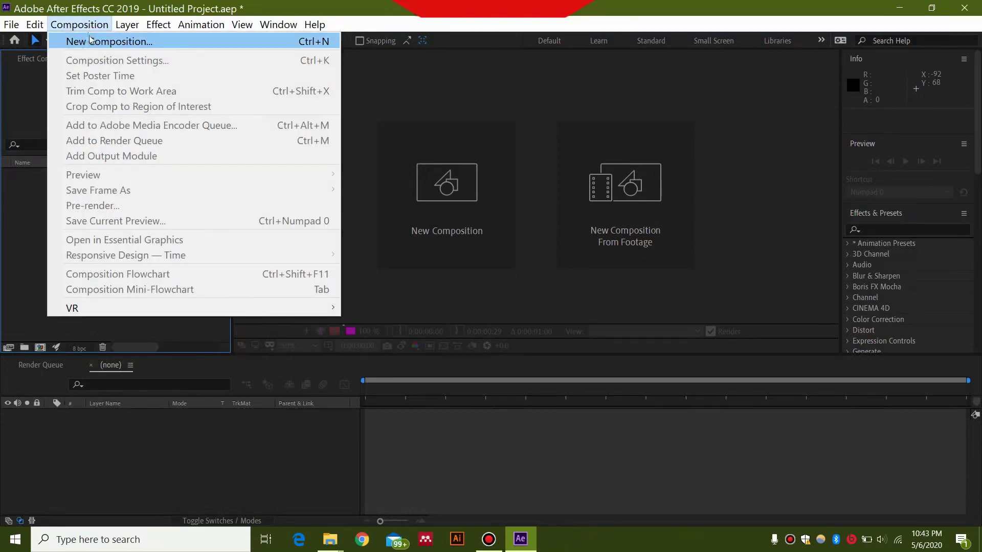
{"action": "left_click", "coordinate": [90, 41]}
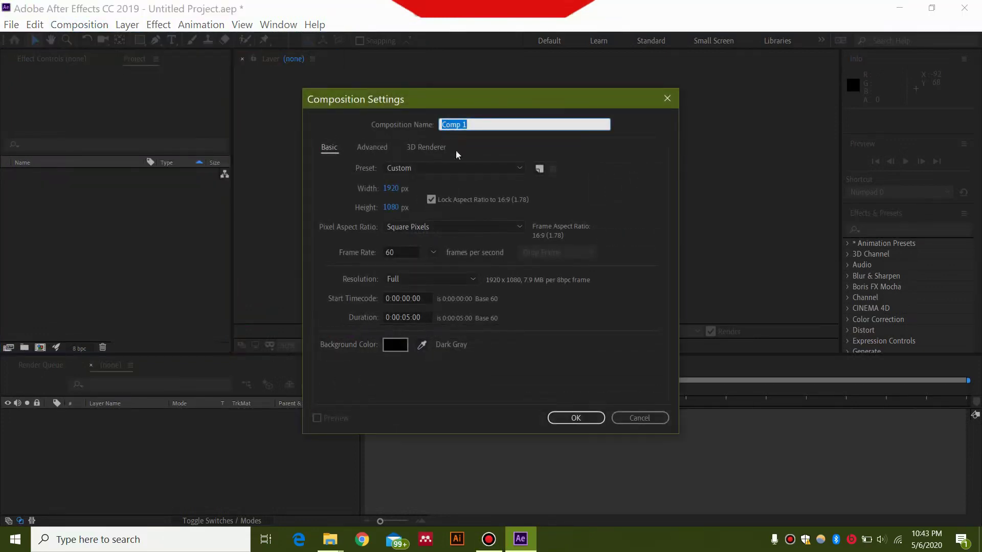
{"action": "type", "text": "animated facecam"}
{"action": "left_click", "coordinate": [569, 420]}
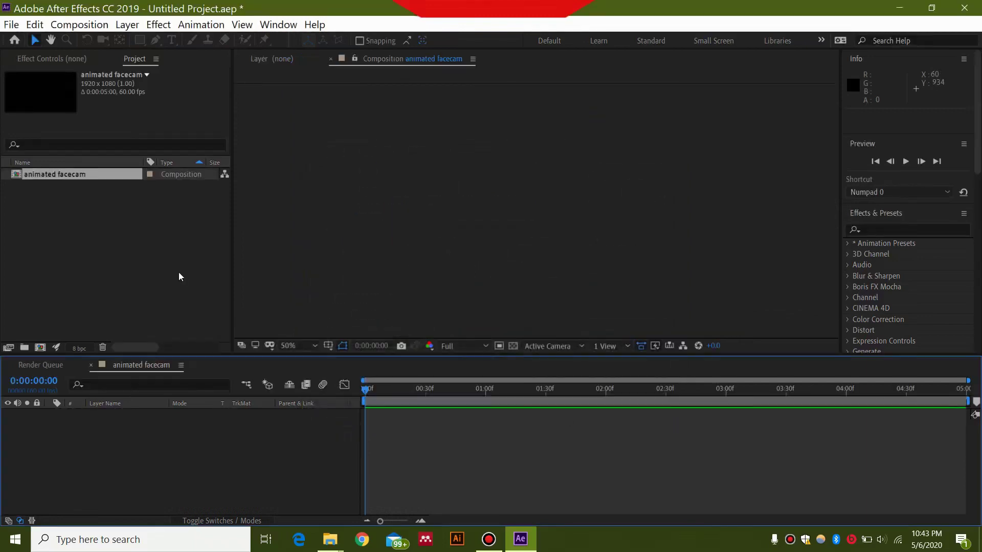
Import fc practice.psd from the FACECAM OVERLAY folder as Composition - Retain Layer Sizes with Editable Layer Styles.
{"action": "right_click", "coordinate": [74, 225]}
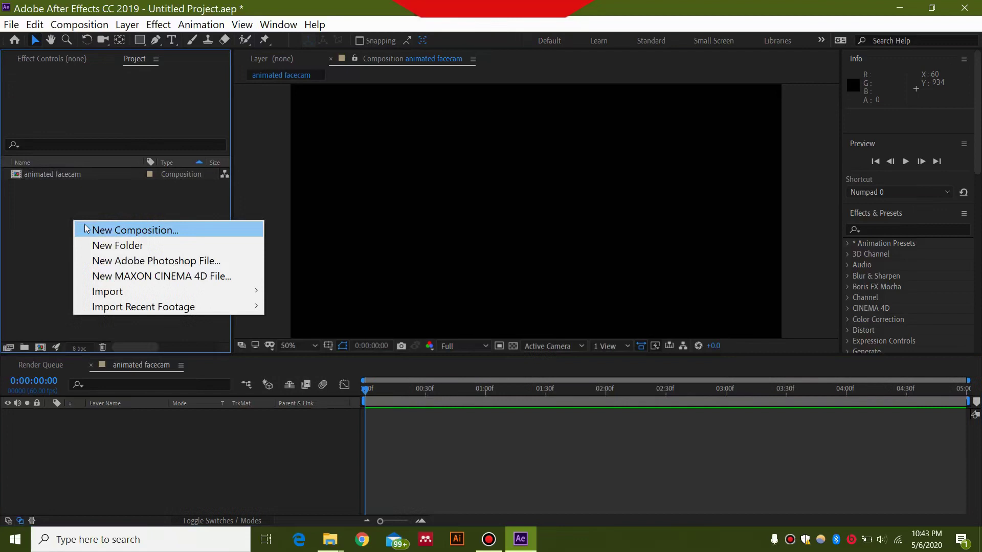
{"action": "mouse_move", "coordinate": [111, 293]}
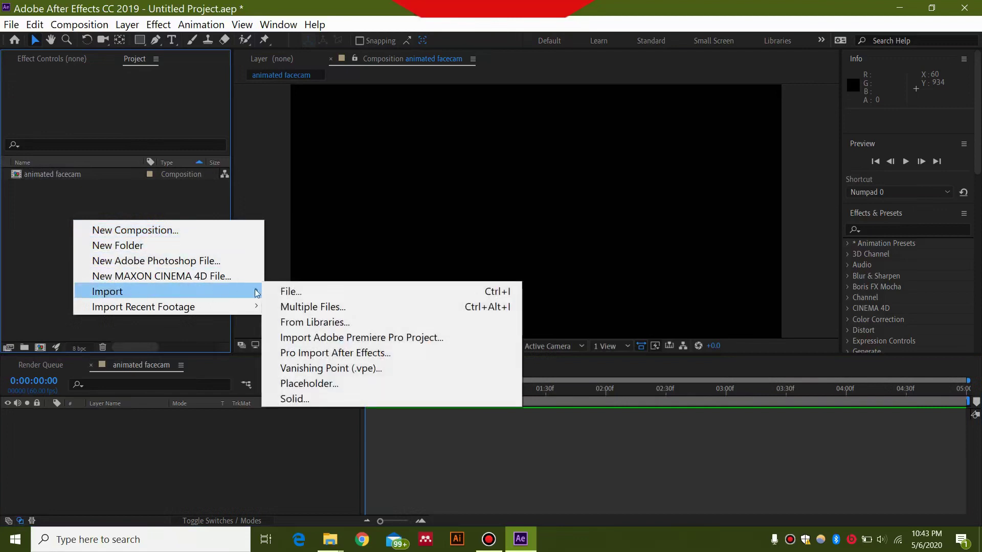
{"action": "left_click", "coordinate": [286, 291]}
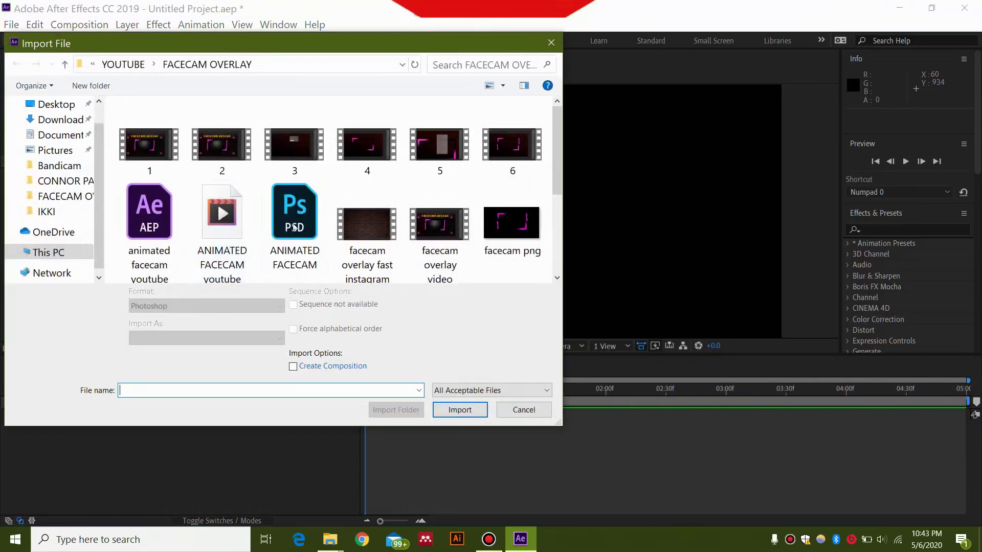
{"action": "scroll", "coordinate": [420, 153], "scroll_direction": "down", "scroll_amount": 3}
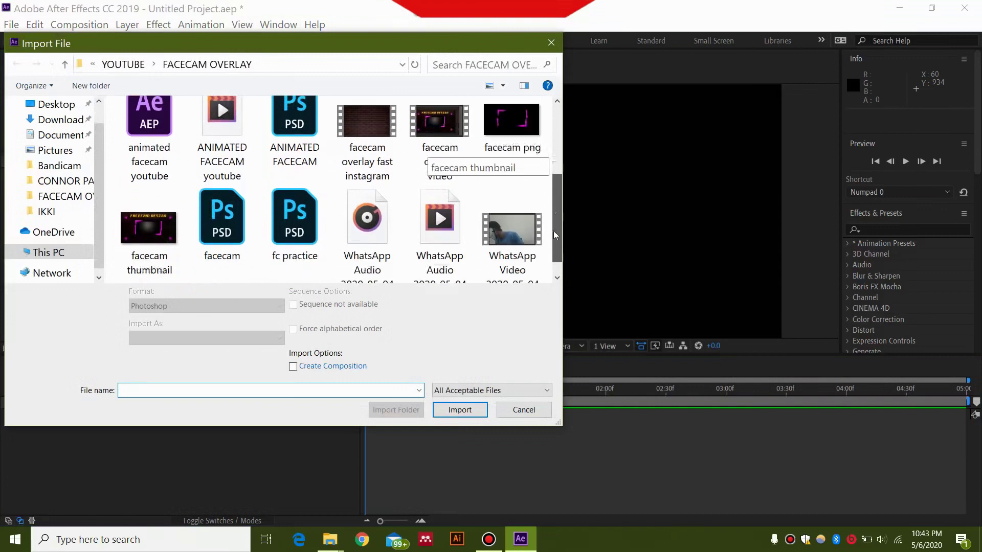
{"action": "left_click", "coordinate": [301, 214]}
{"action": "double_click", "coordinate": [300, 214]}
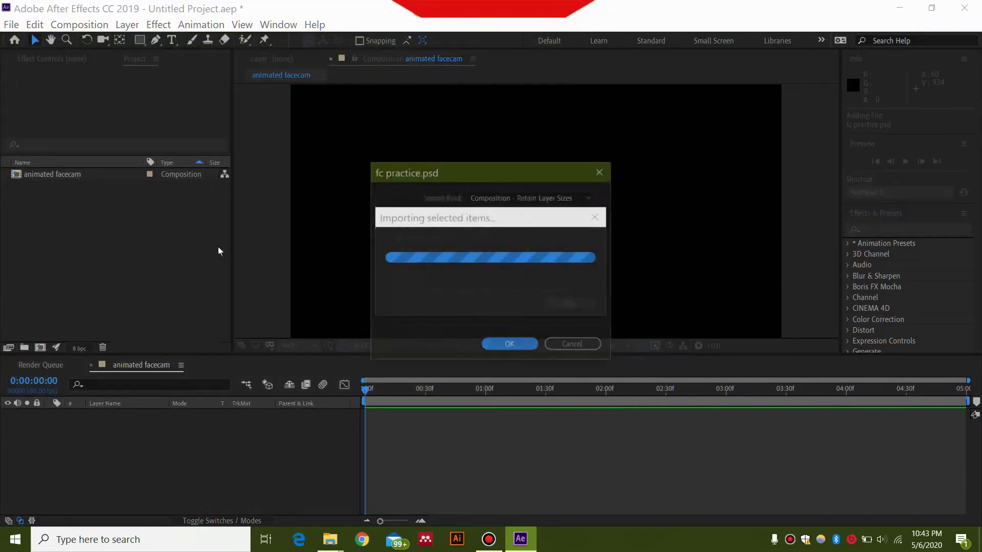
{"action": "left_click", "coordinate": [554, 199]}
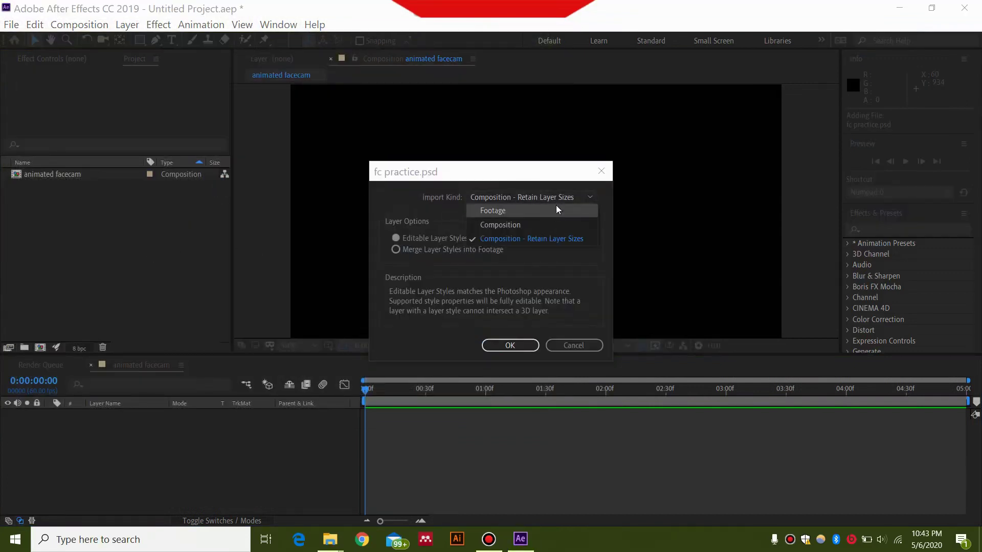
{"action": "left_click", "coordinate": [541, 239]}
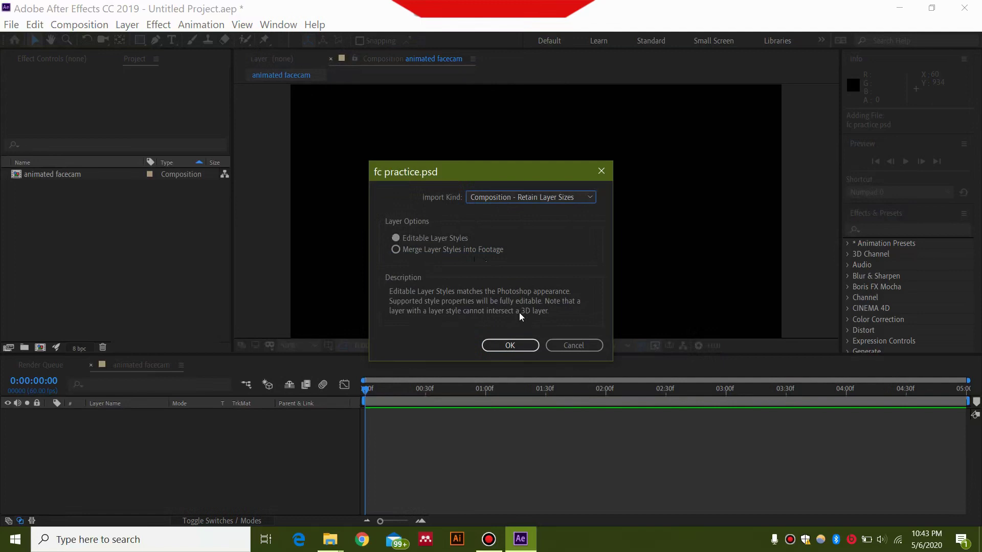
{"action": "left_click", "coordinate": [520, 343]}
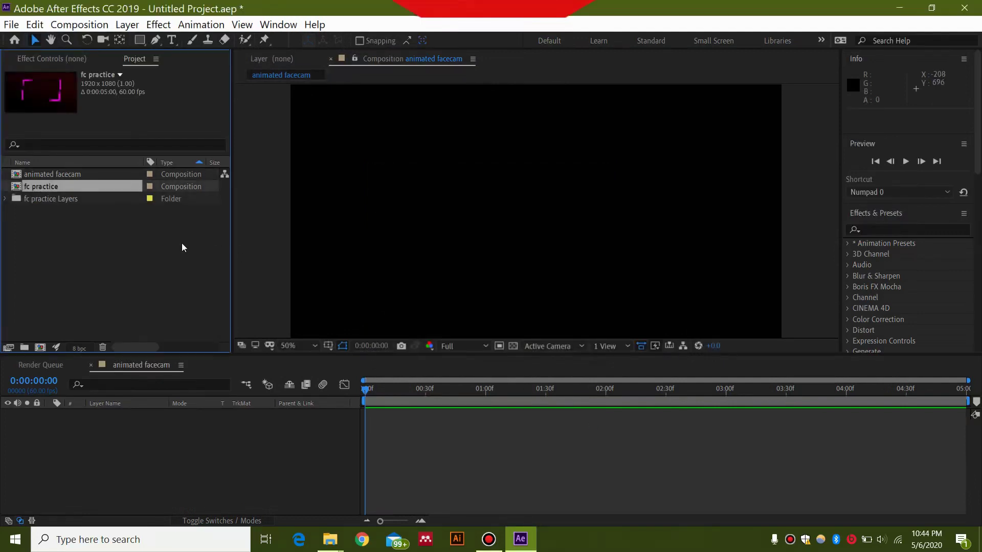
Open the fc practice composition and add a Position keyframe to the right design layer at 0:00.
{"action": "double_click", "coordinate": [17, 189]}
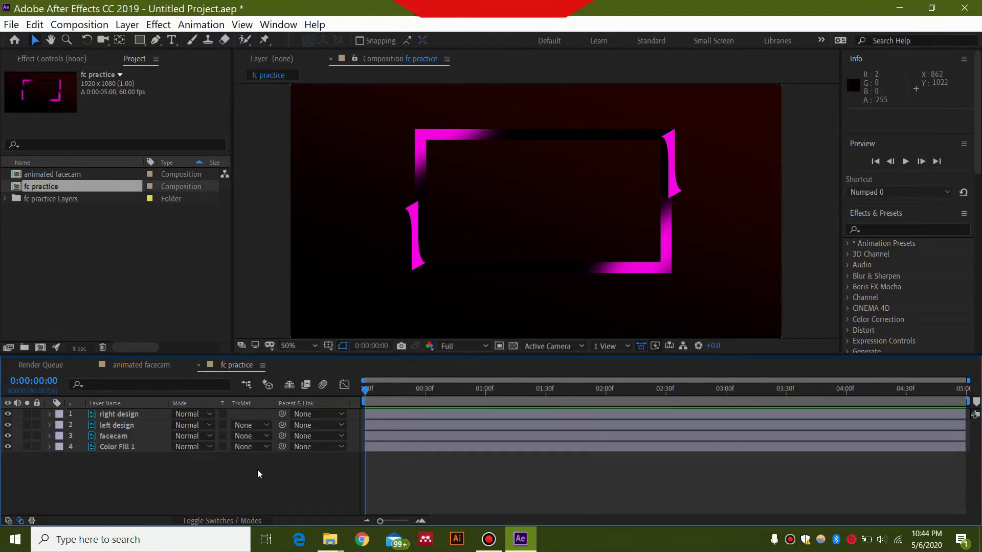
{"action": "left_click", "coordinate": [118, 415]}
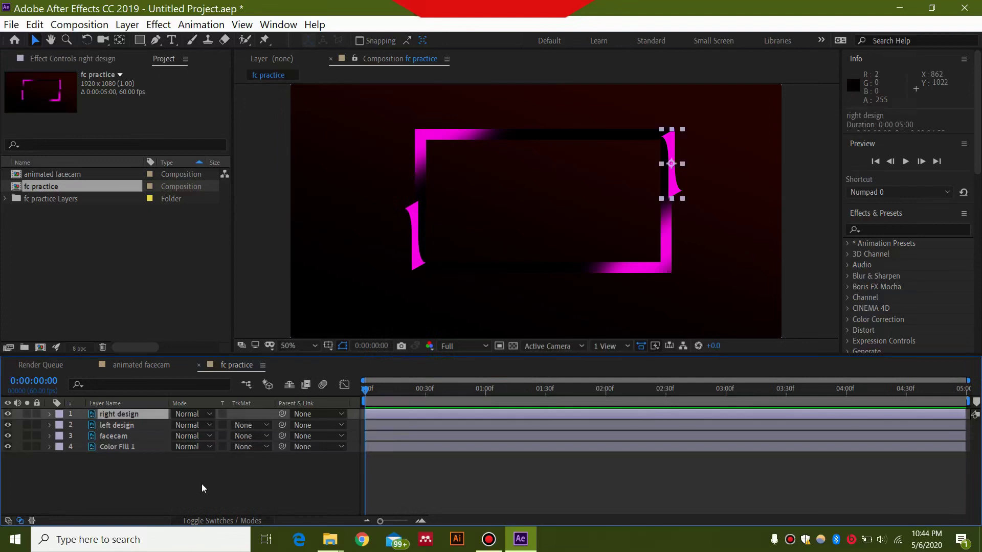
{"action": "key", "text": "p"}
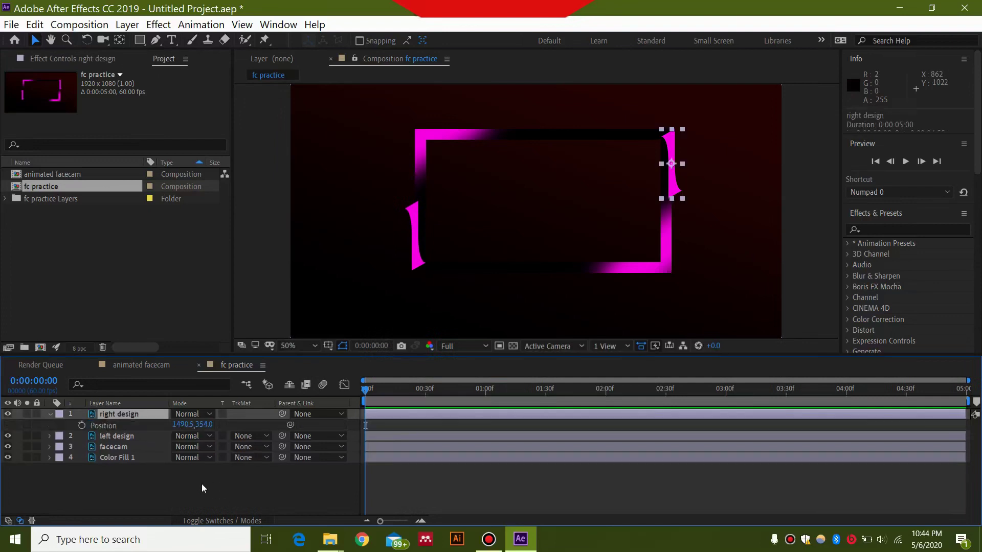
{"action": "left_click", "coordinate": [82, 426]}
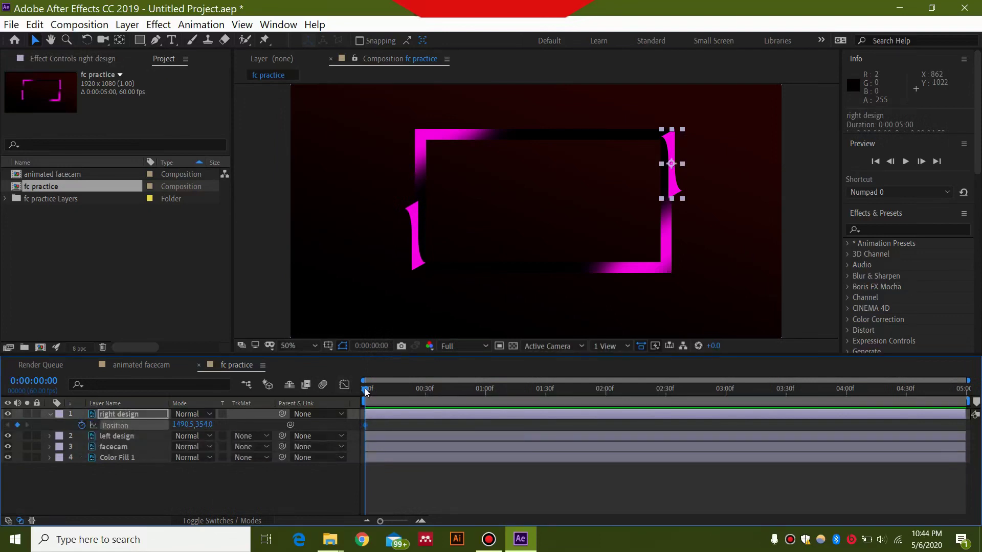
At 2 seconds, move the right design shape straight down the frame to position 1490.5, 646 and preview it.
{"action": "left_click_drag", "start_coordinate": [365, 388], "coordinate": [606, 414]}
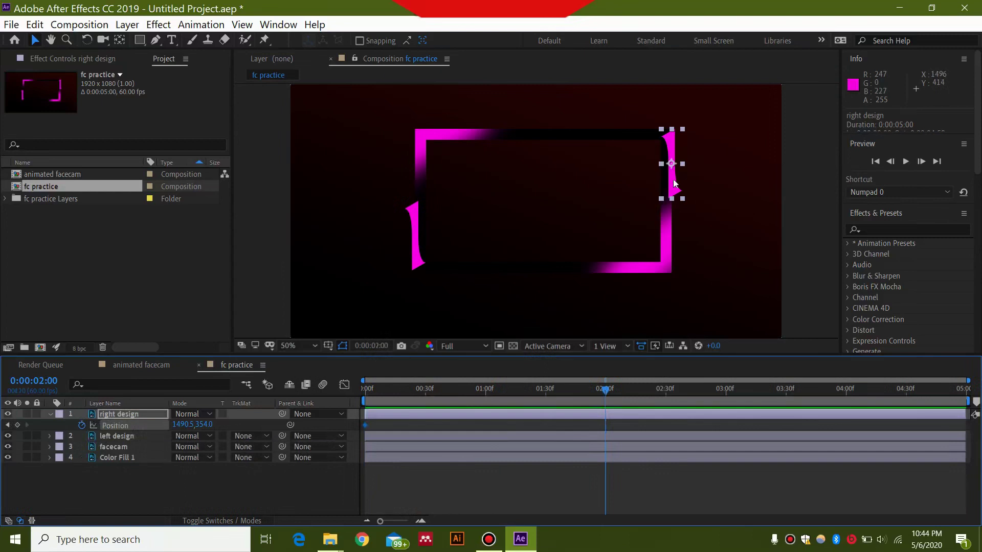
{"action": "left_click_drag", "start_coordinate": [674, 183], "coordinate": [678, 256]}
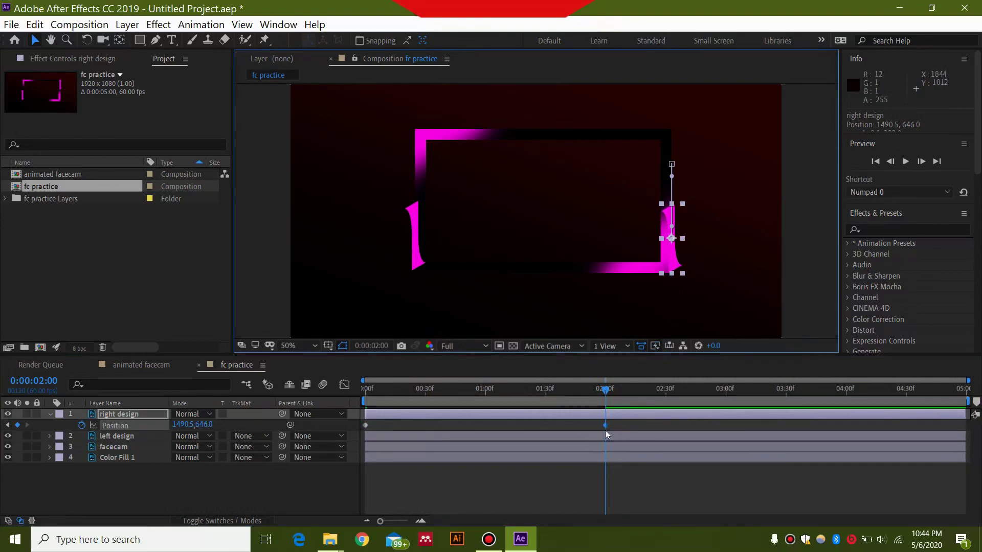
{"action": "key", "text": "space"}
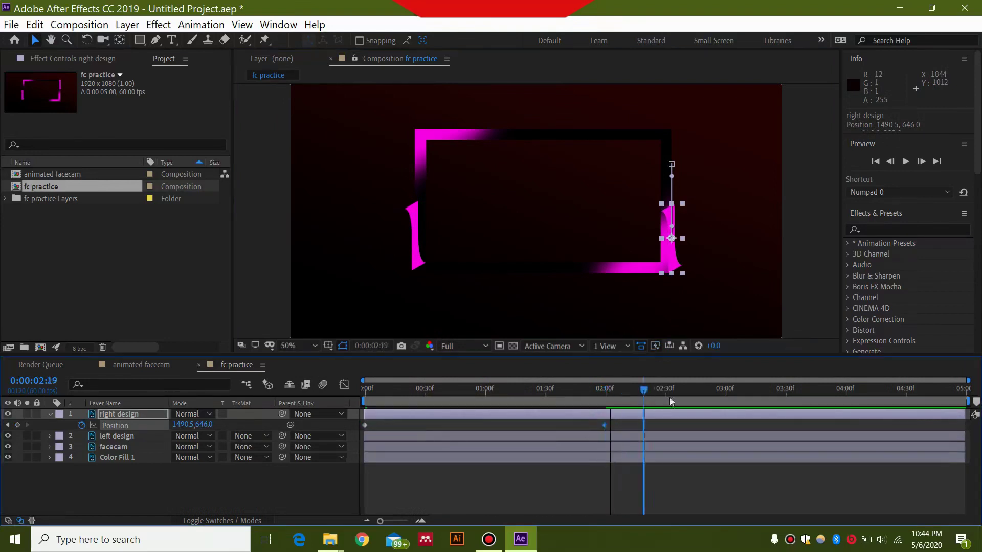
Copy the right design layer's first Position keyframe and paste it at 0:00:04:01.
{"action": "left_click", "coordinate": [846, 413]}
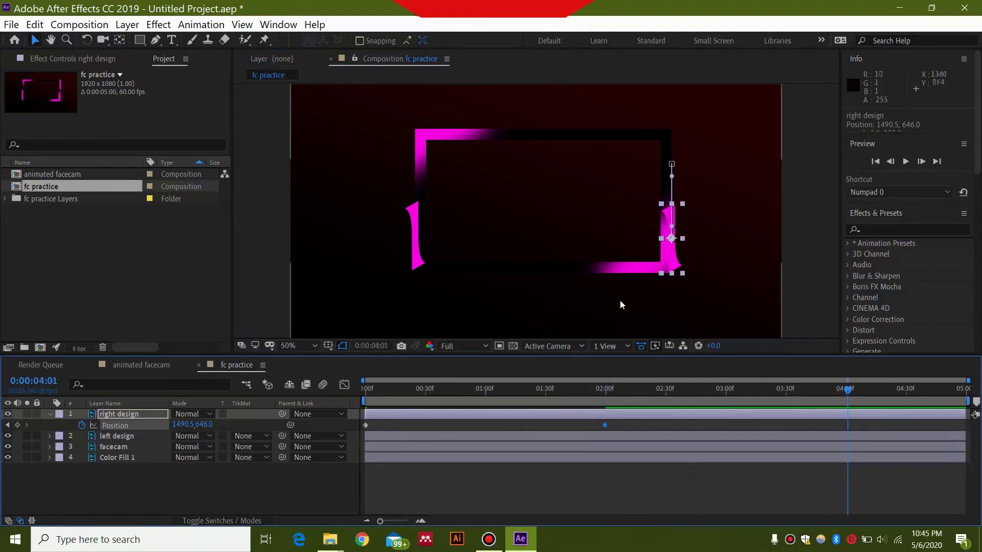
{"action": "left_click_drag", "start_coordinate": [375, 421], "coordinate": [363, 430]}
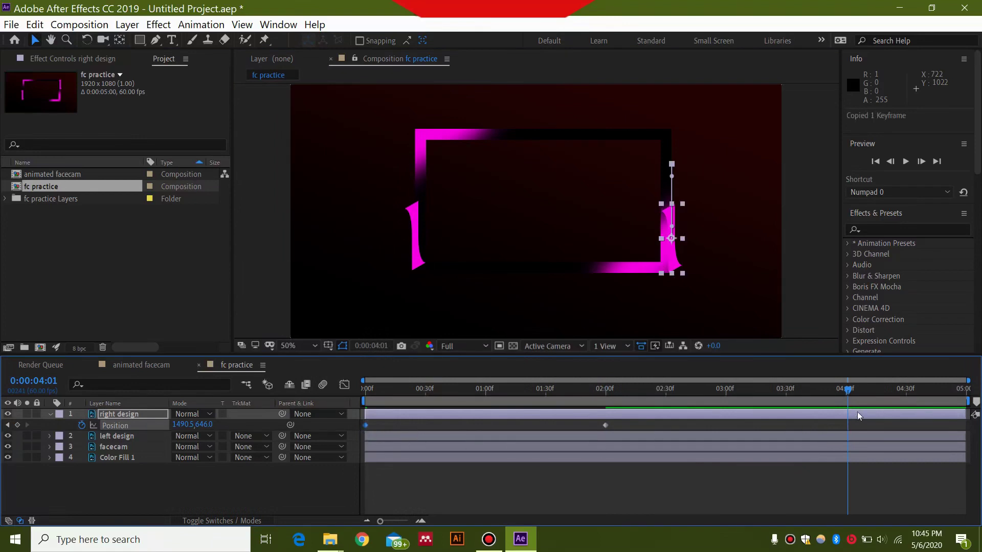
{"action": "key", "text": "ctrl+v"}
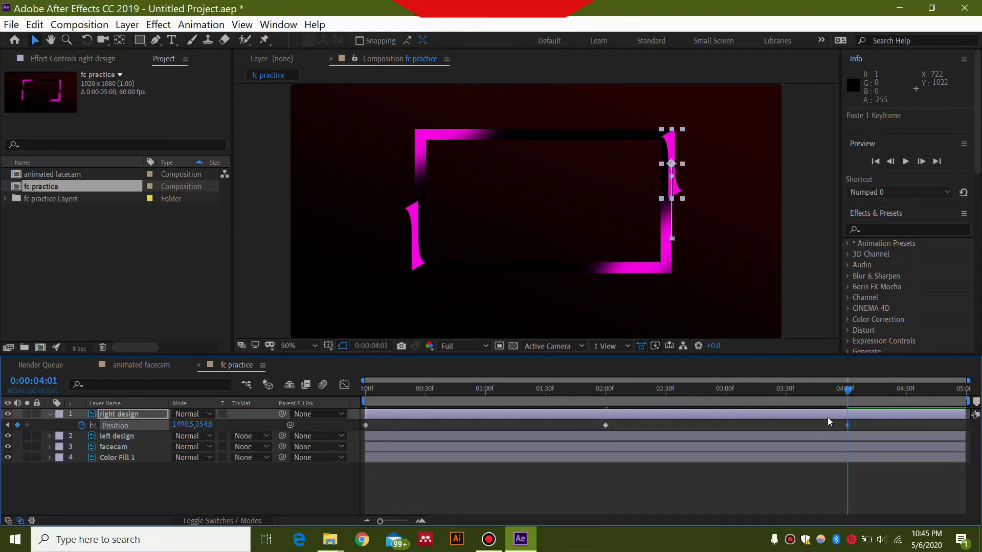
Preview the right design layer's up-and-down animation from the start of the timeline.
{"action": "left_click", "coordinate": [429, 397]}
{"action": "key", "text": "space"}
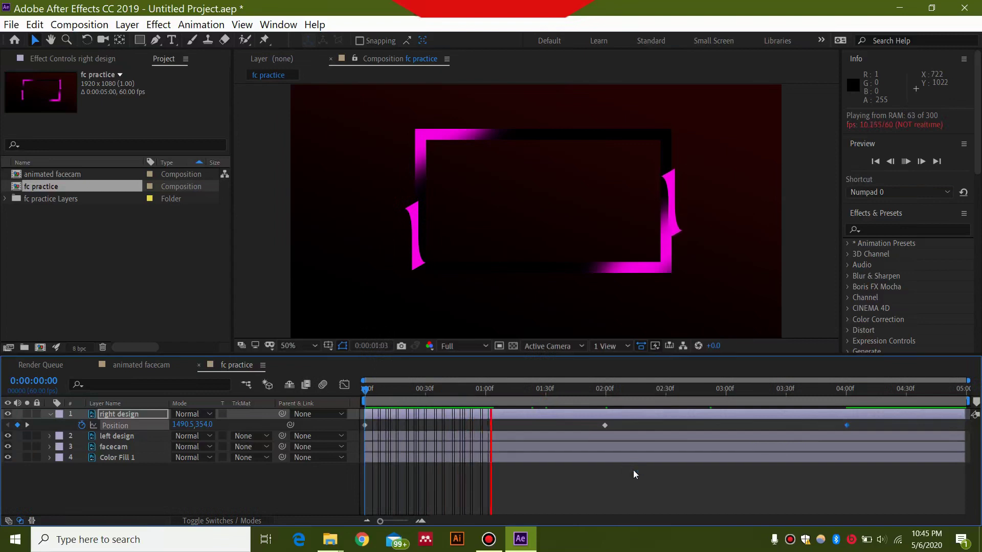
{"action": "key", "text": "space"}
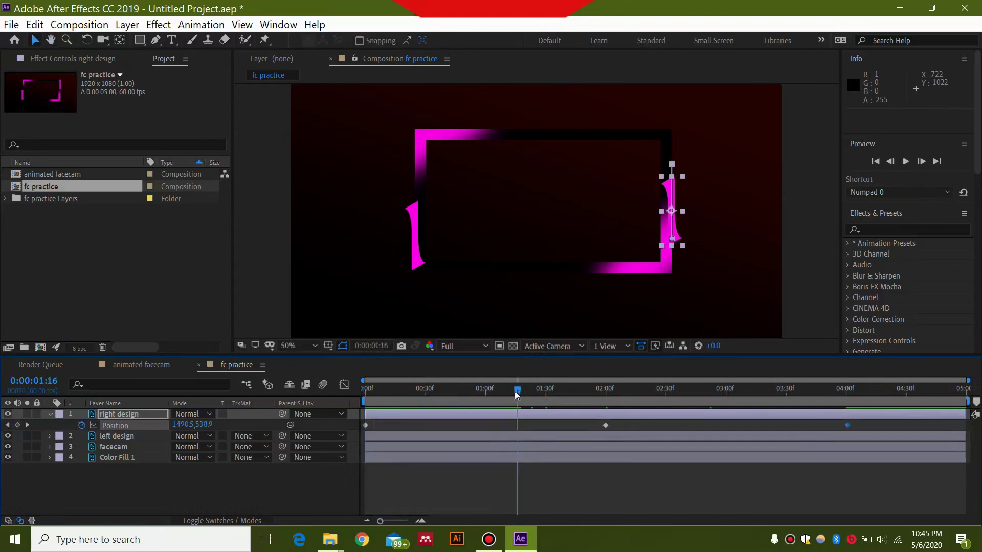
Return to 0:00 and add a Position keyframe to the left design layer.
{"action": "left_click_drag", "start_coordinate": [518, 391], "coordinate": [356, 399]}
{"action": "left_click", "coordinate": [118, 438]}
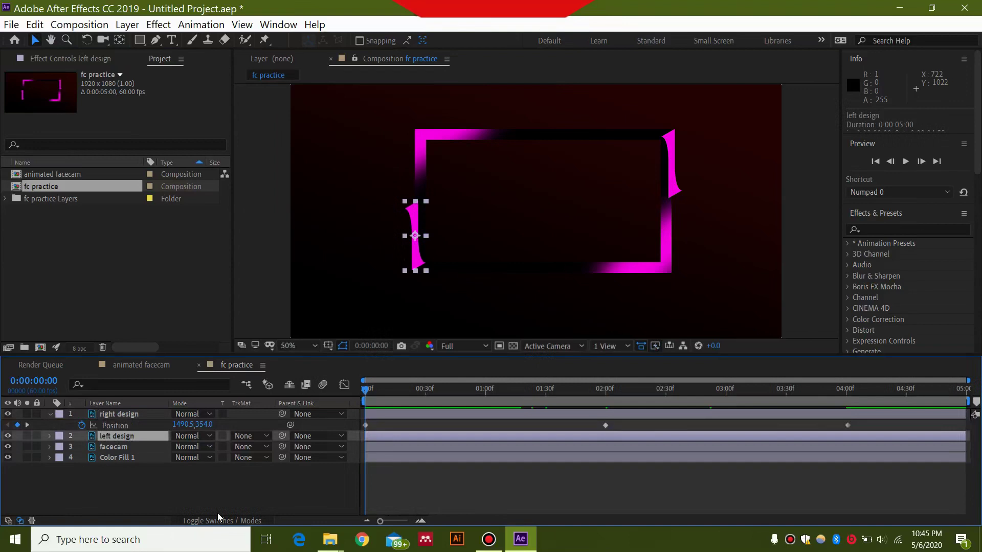
{"action": "key", "text": "p"}
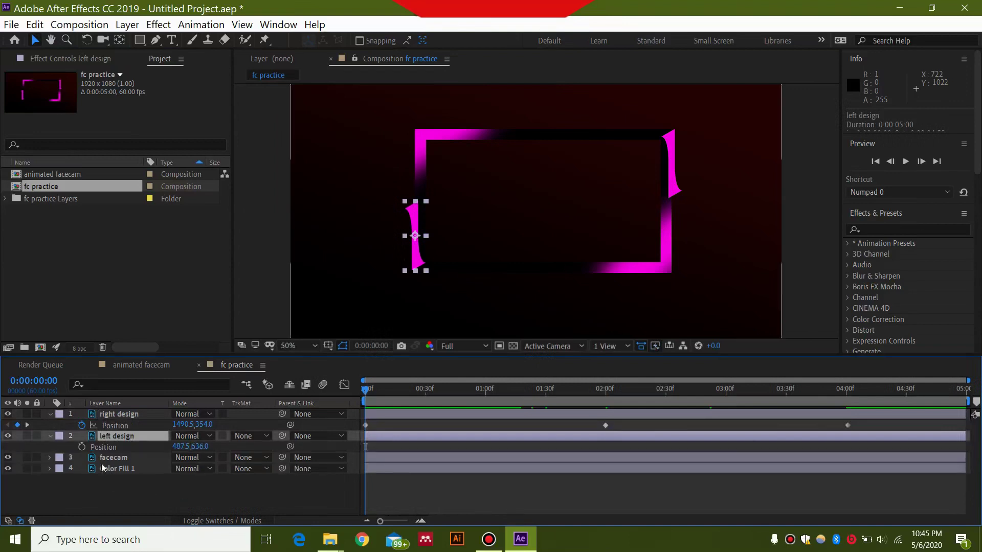
{"action": "left_click", "coordinate": [82, 446]}
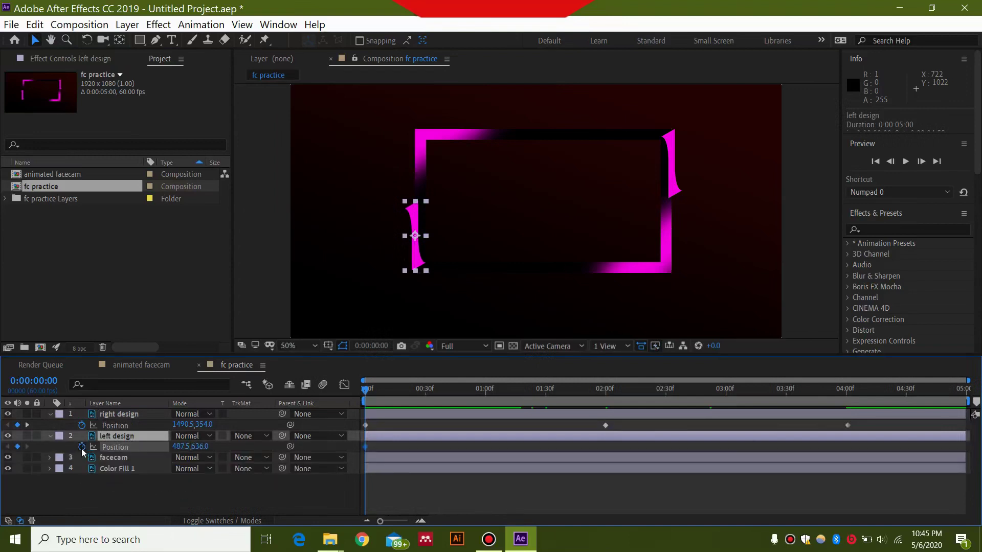
At 2 seconds, move the left design shape straight up the frame to position 487.5, 338.
{"action": "left_click", "coordinate": [27, 425]}
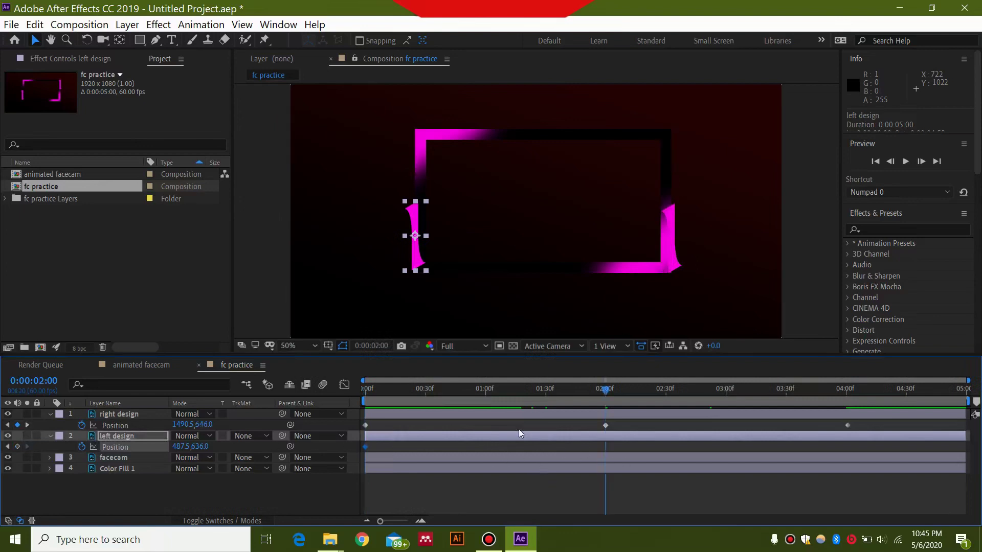
{"action": "left_click_drag", "start_coordinate": [418, 262], "coordinate": [419, 181]}
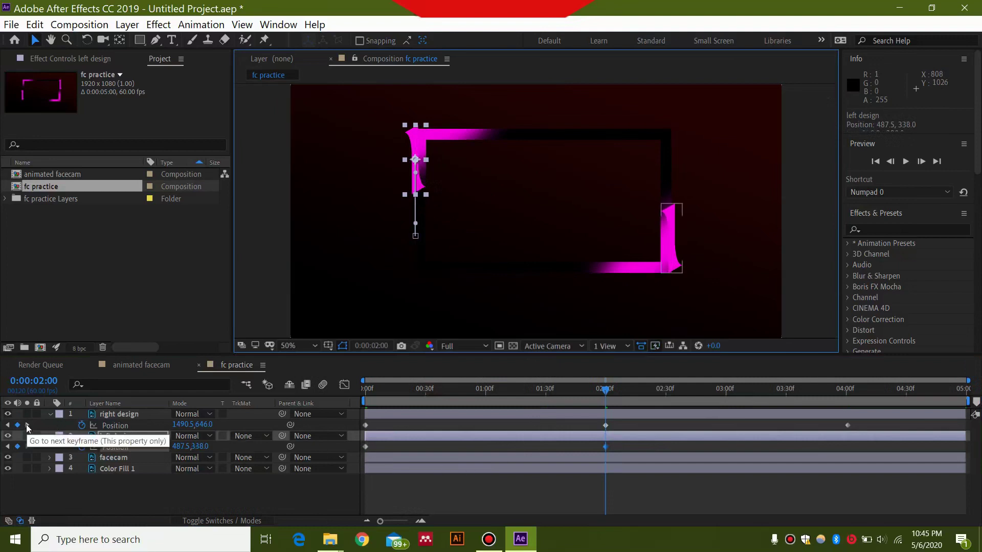
Copy the left design layer's first Position keyframe and paste it at 0:00:04:01.
{"action": "left_click", "coordinate": [27, 427]}
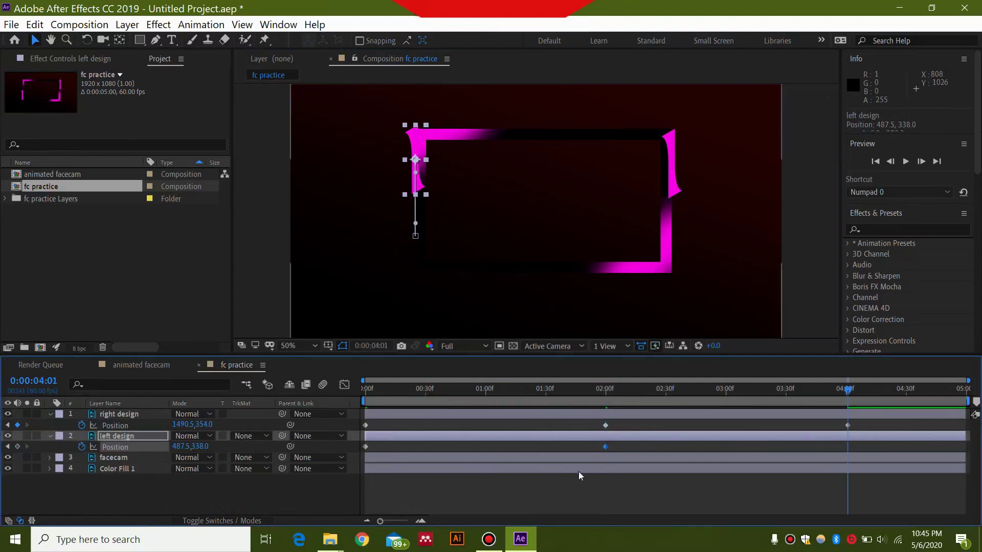
{"action": "left_click_drag", "start_coordinate": [375, 443], "coordinate": [364, 452]}
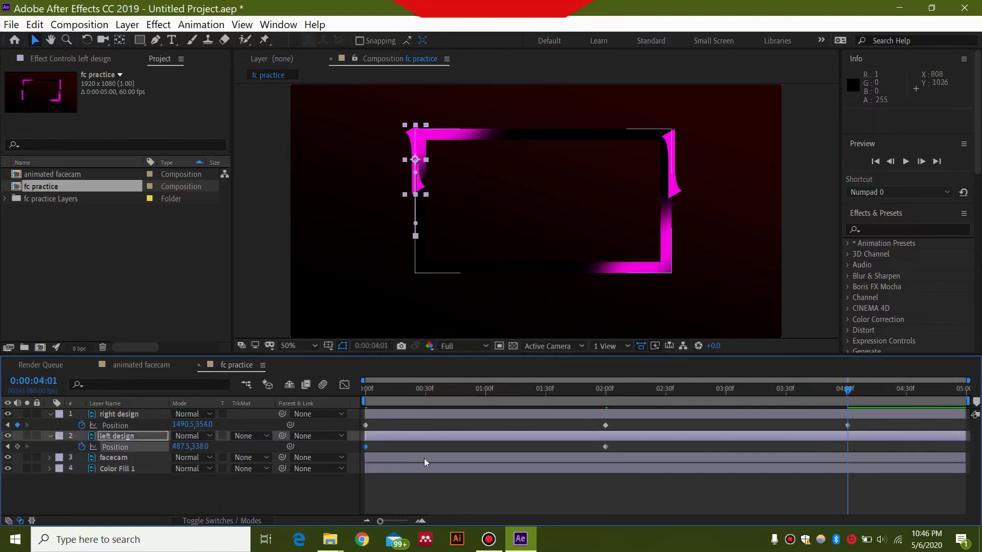
{"action": "key", "text": "ctrl+c"}
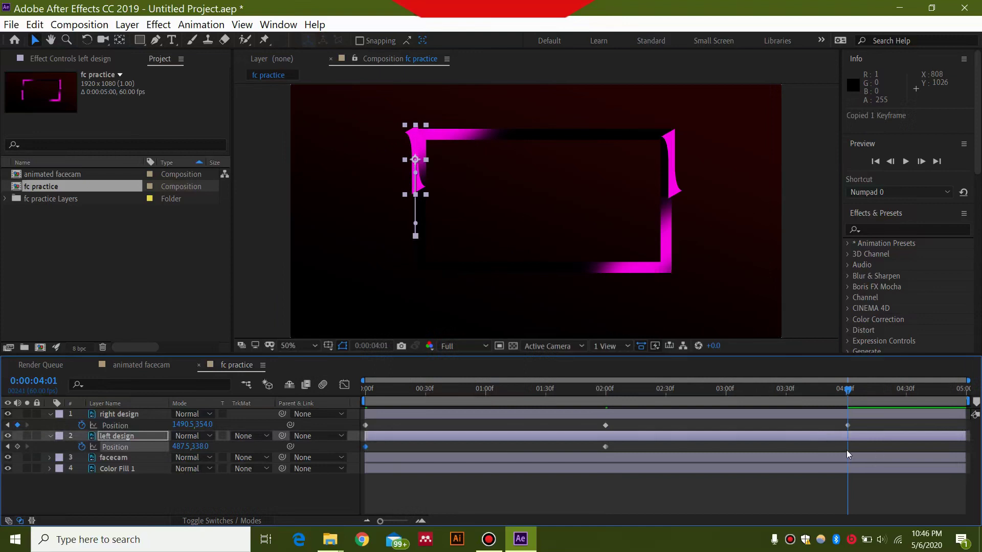
{"action": "key", "text": "ctrl+v"}
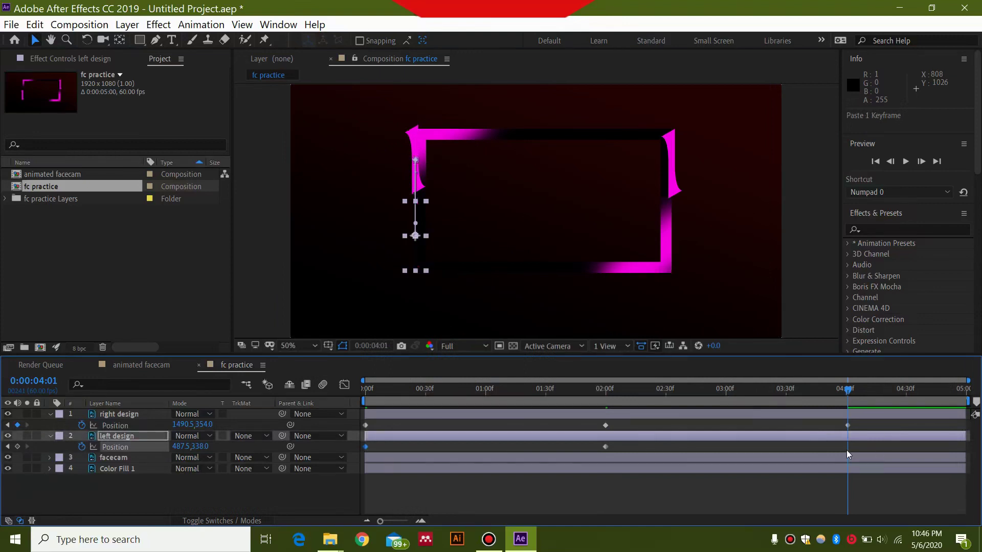
Preview both design layers' opposing up-and-down motion from the start of the timeline.
{"action": "left_click", "coordinate": [846, 389]}
{"action": "left_click_drag", "start_coordinate": [680, 406], "coordinate": [353, 429]}
{"action": "key", "text": "space"}
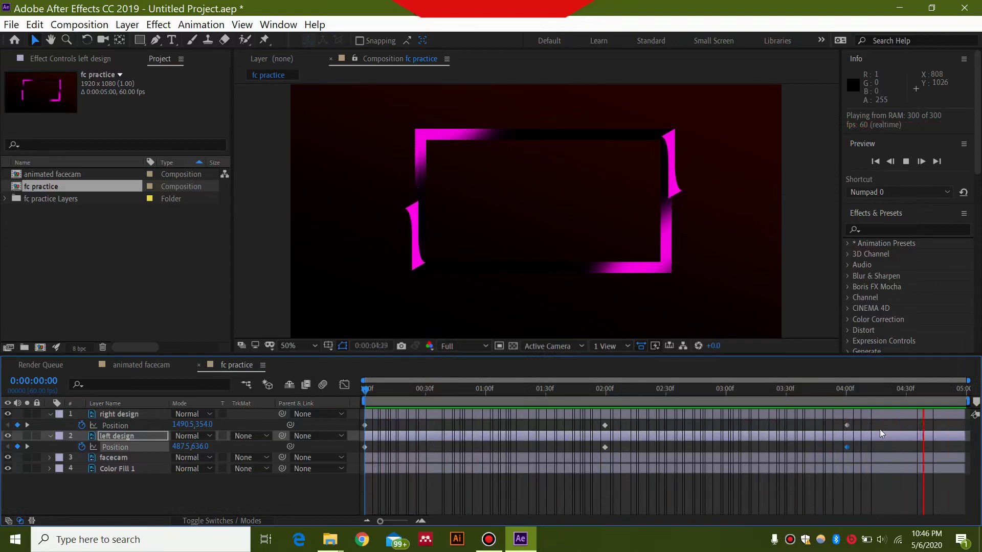
{"action": "key", "text": "space"}
Apply Easy Ease to all Position keyframes of the right design and left design layers.
{"action": "left_click_drag", "start_coordinate": [413, 389], "coordinate": [357, 392]}
{"action": "left_click_drag", "start_coordinate": [871, 421], "coordinate": [363, 455]}
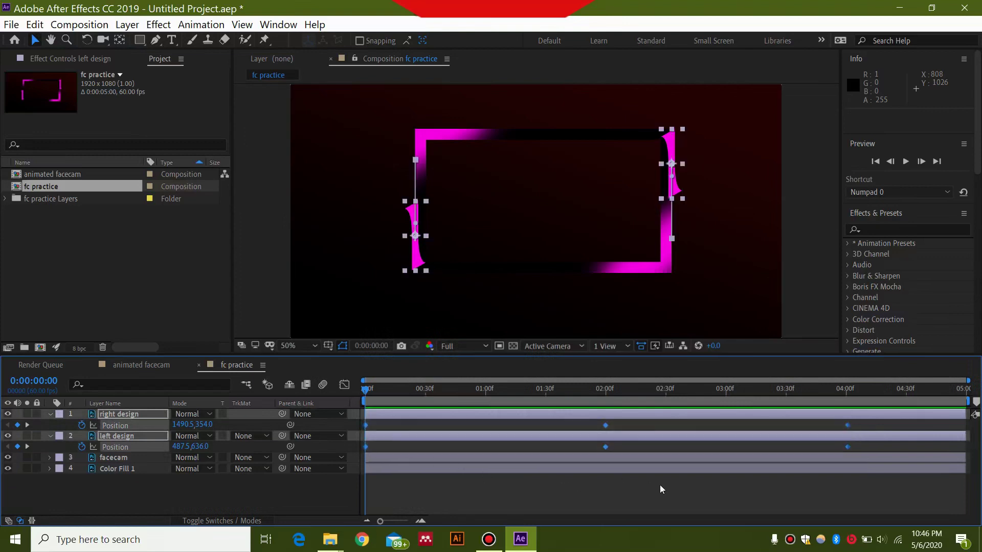
{"action": "key", "text": "F9"}
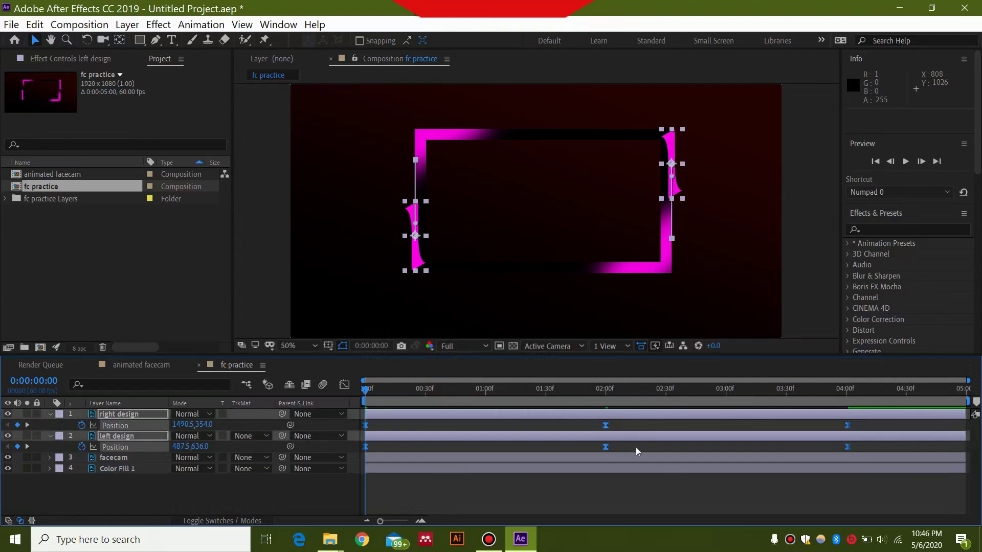
End the fc practice composition's work area at 0:00:04:31.
{"action": "left_click_drag", "start_coordinate": [364, 391], "coordinate": [907, 410]}
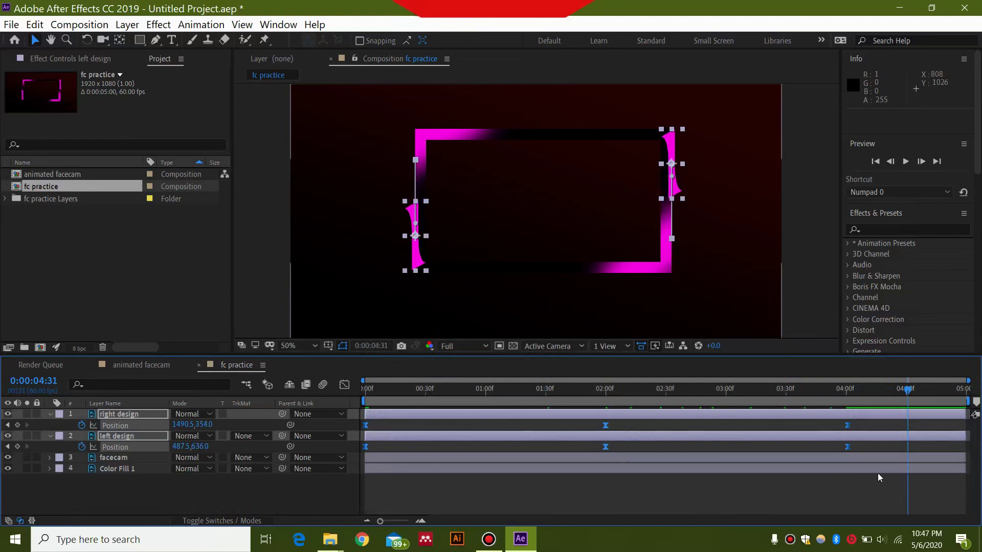
{"action": "key", "text": "n"}
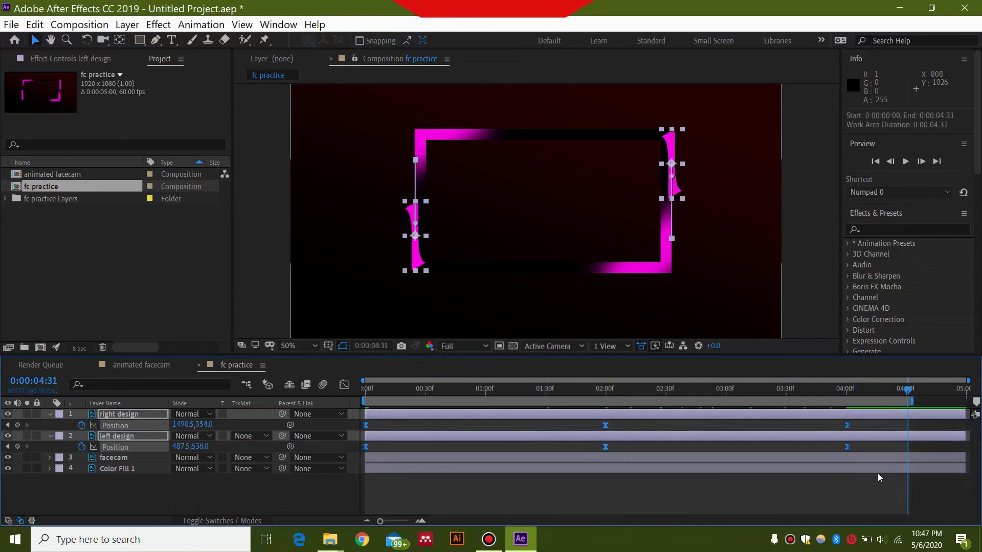
Preview the eased motion of both design shapes within the shortened work area.
{"action": "left_click", "coordinate": [920, 450]}
{"action": "key", "text": "space"}
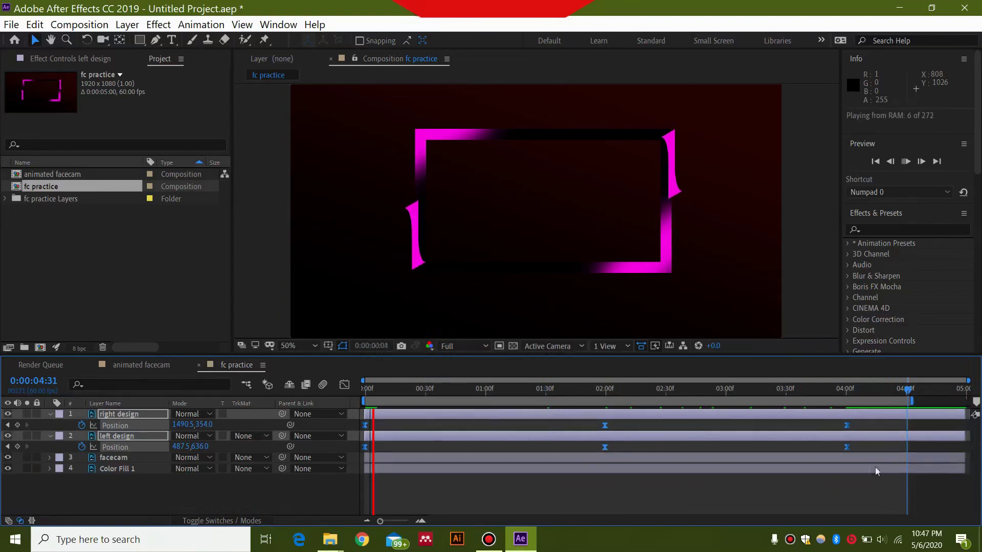
{"action": "key", "text": "space"}
{"action": "left_click", "coordinate": [407, 389]}
{"action": "left_click", "coordinate": [364, 388]}
{"action": "left_click_drag", "start_coordinate": [364, 389], "coordinate": [446, 393]}
{"action": "key", "text": "space"}
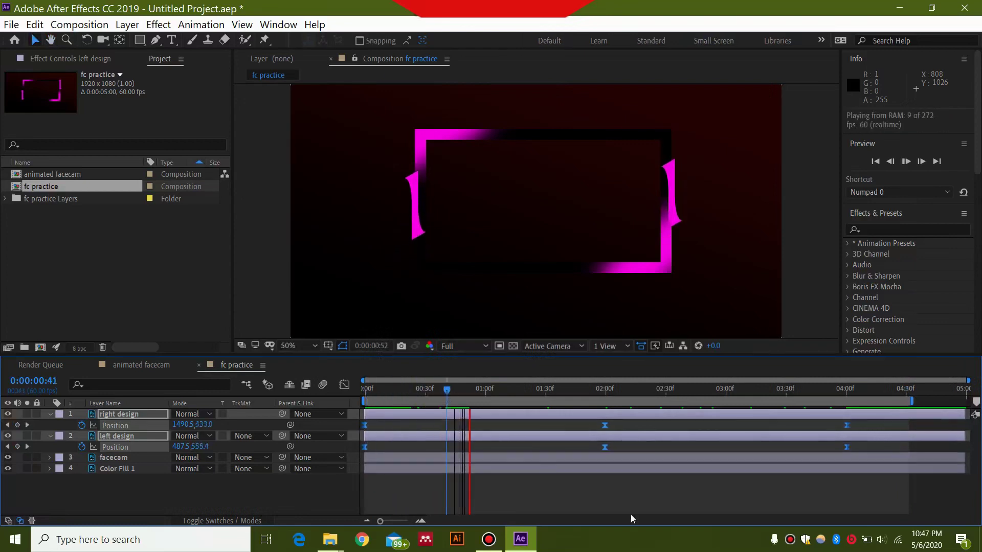
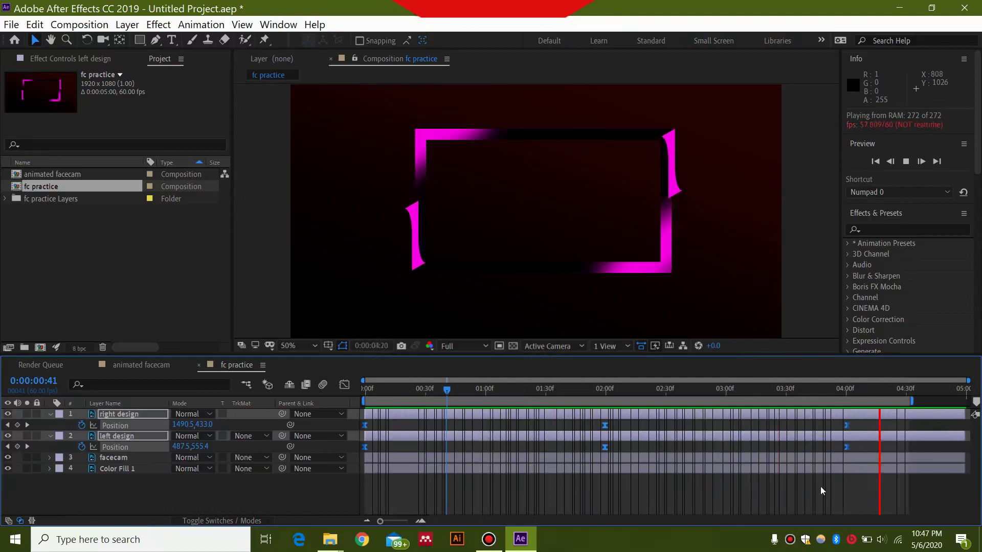
{"action": "key", "text": "space"}
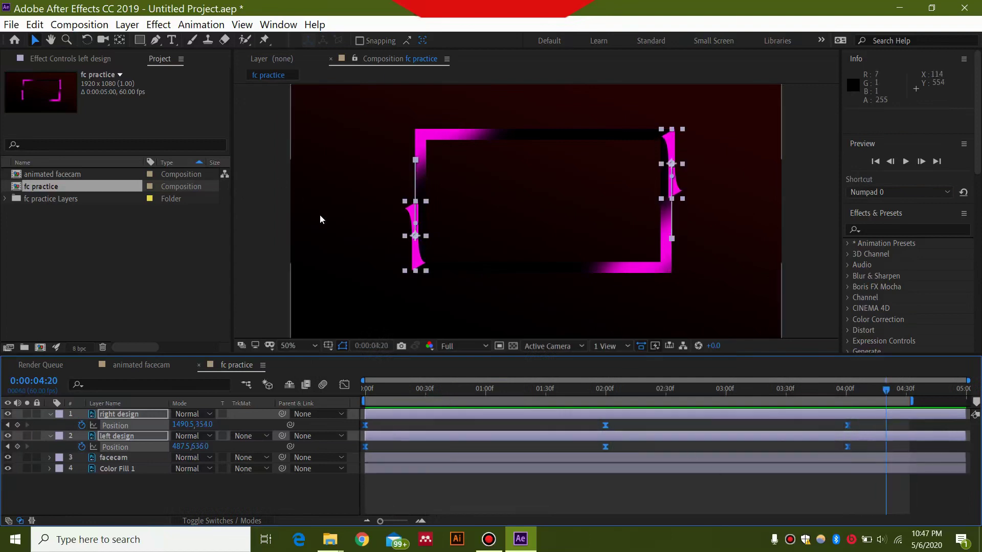
Hide the Color Fill 1 background layer and show the transparency grid behind the facecam frame.
{"action": "left_click", "coordinate": [11, 25]}
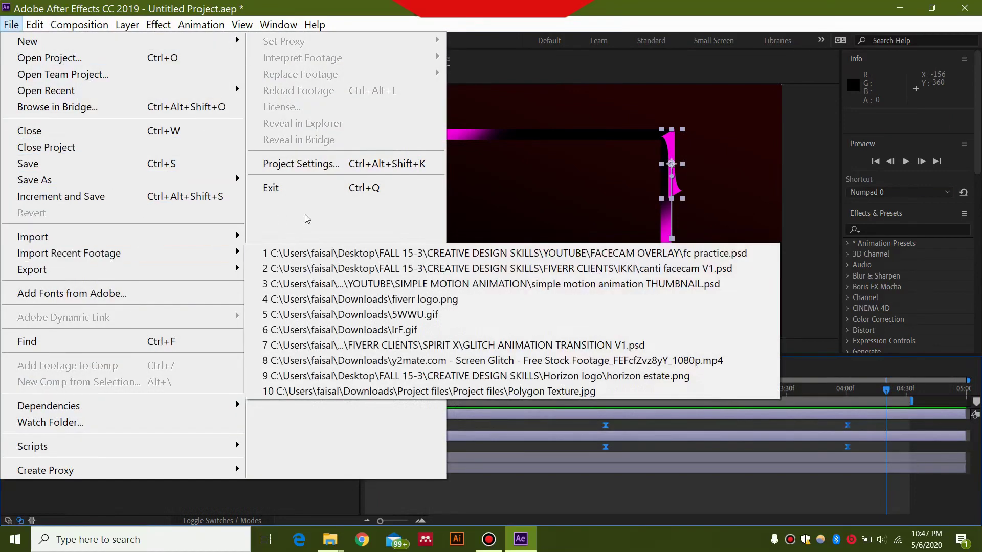
{"action": "left_click", "coordinate": [476, 477]}
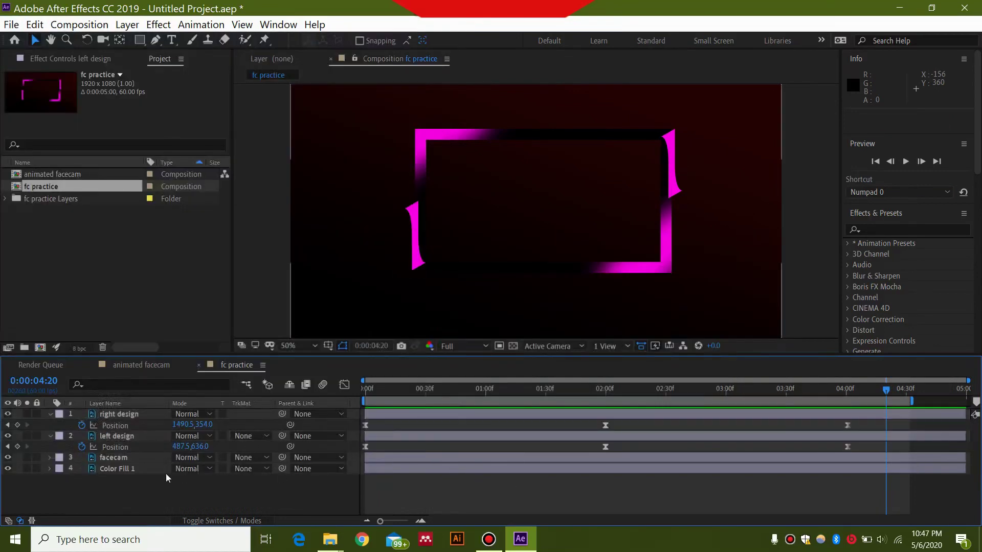
{"action": "left_click", "coordinate": [7, 469]}
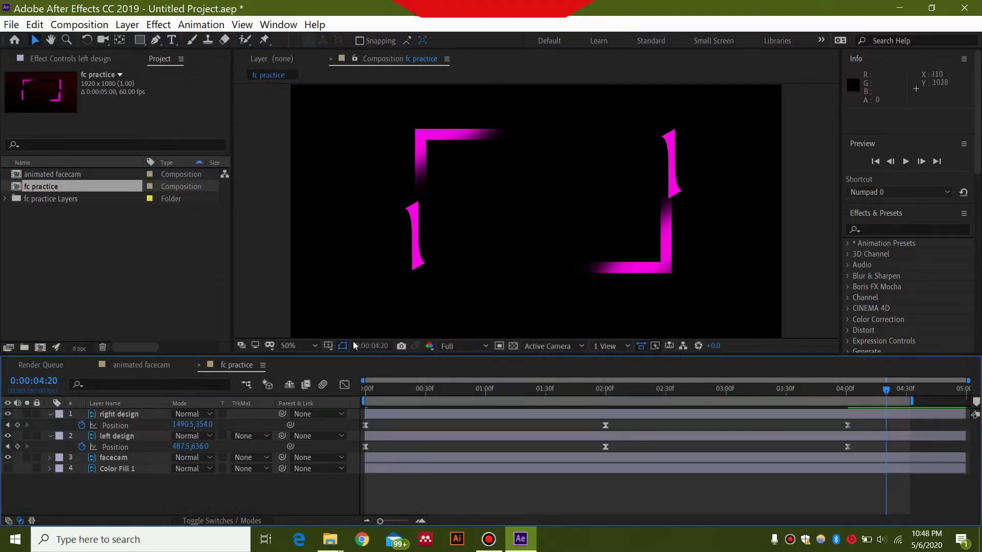
{"action": "left_click", "coordinate": [513, 346]}
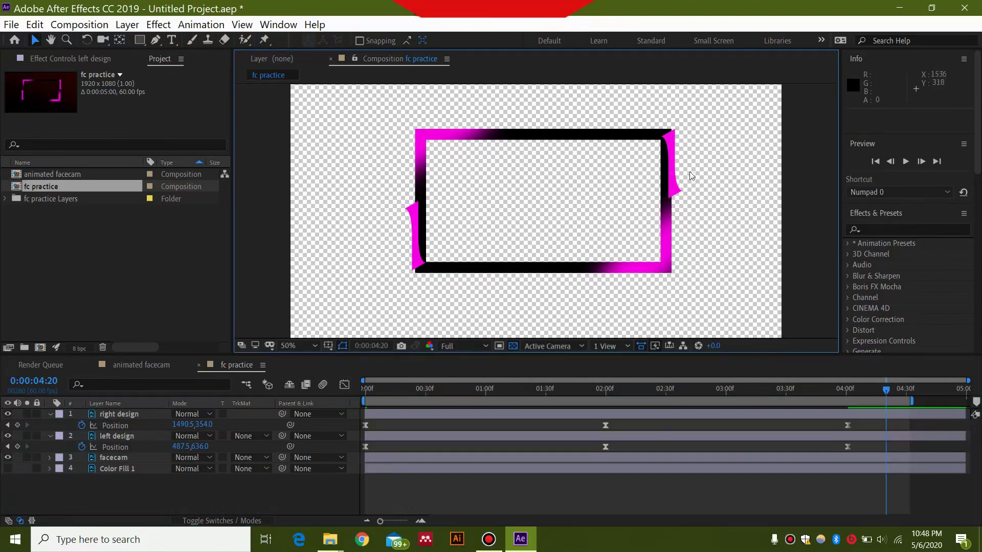
Add the fc practice composition to the render queue.
{"action": "left_click", "coordinate": [11, 26]}
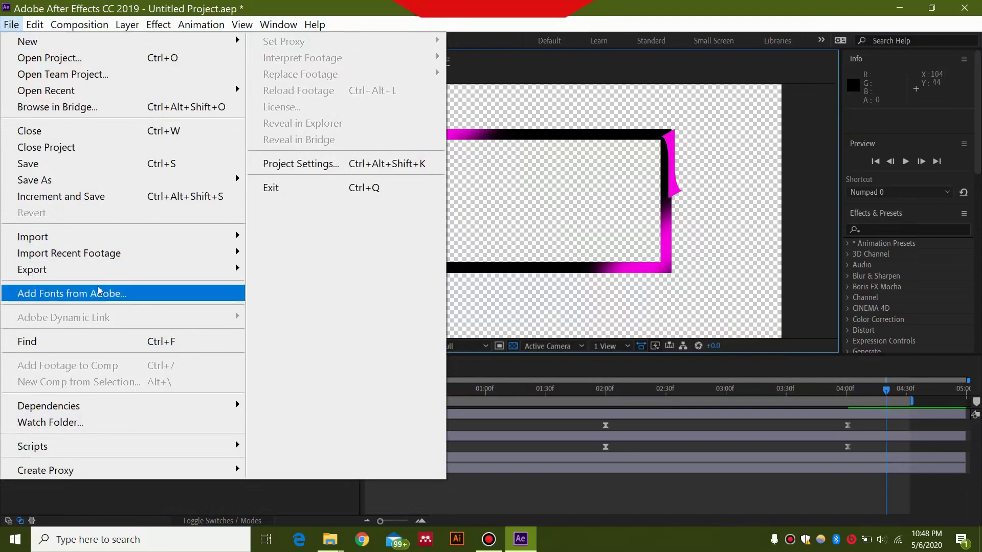
{"action": "mouse_move", "coordinate": [213, 274]}
{"action": "left_click", "coordinate": [327, 284]}
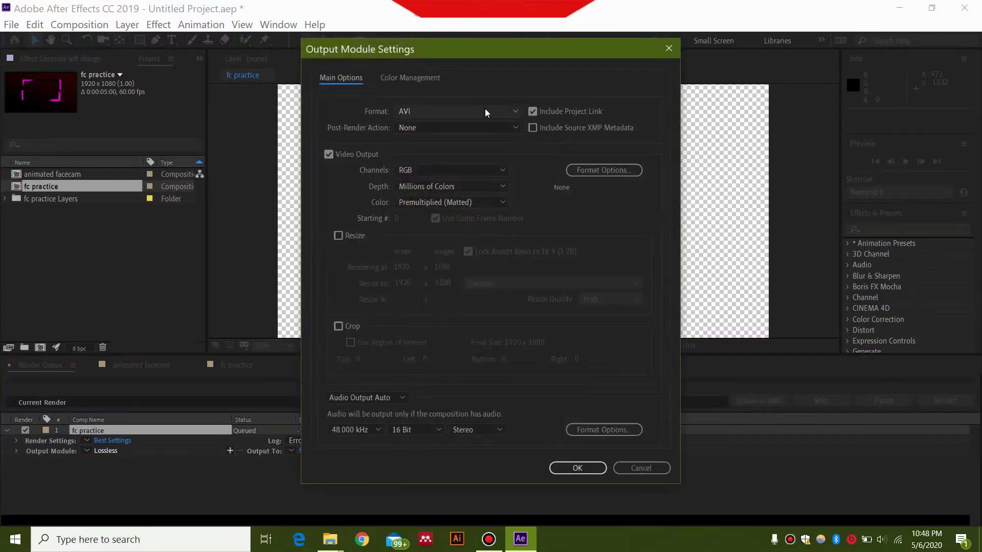
Configure the output module for QuickTime format with RGB + Alpha channels and audio output off.
{"action": "left_click", "coordinate": [485, 108]}
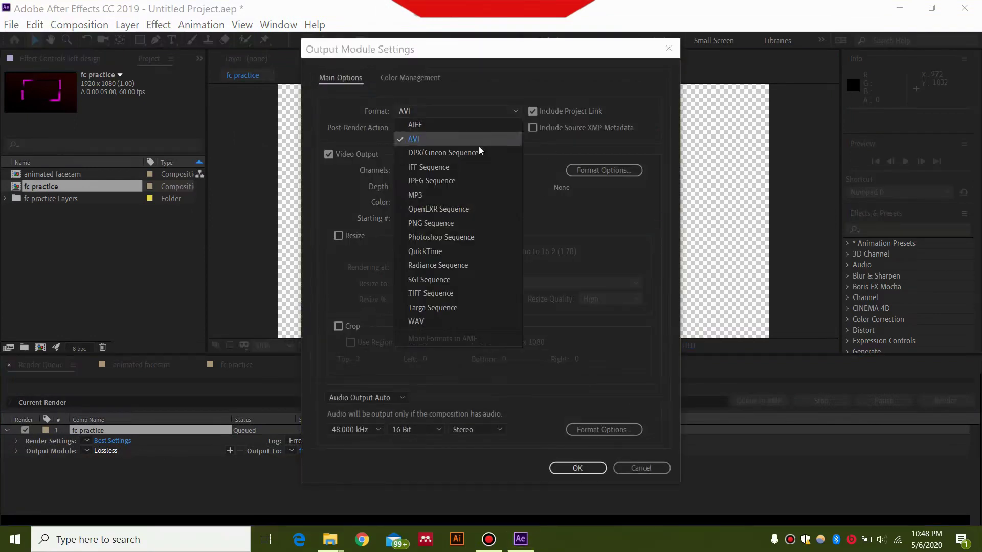
{"action": "left_click", "coordinate": [476, 251]}
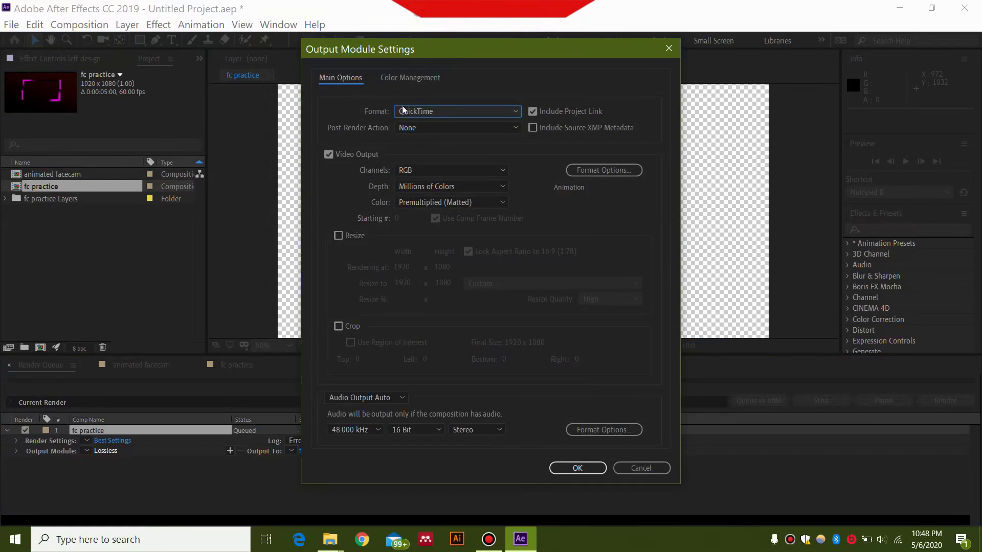
{"action": "left_click", "coordinate": [462, 170]}
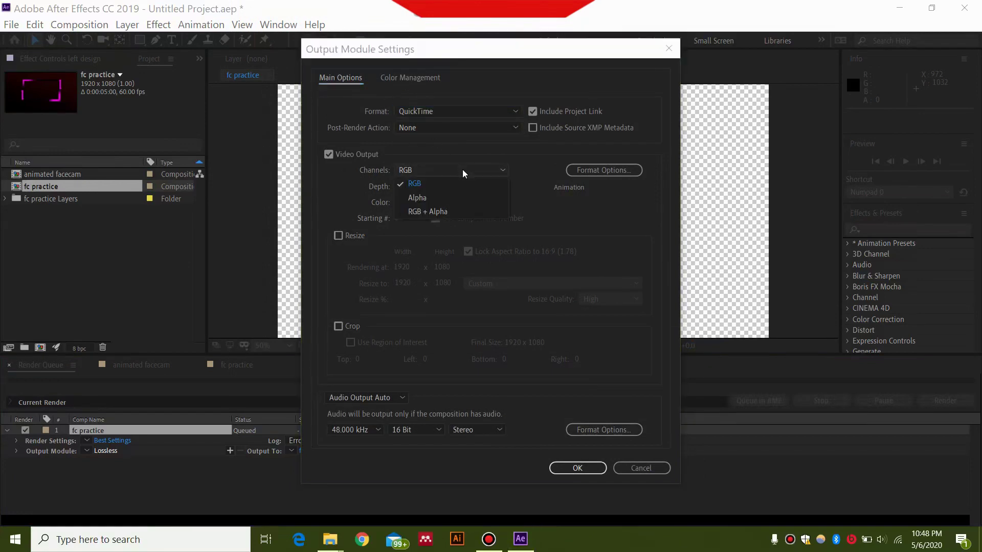
{"action": "left_click", "coordinate": [445, 211]}
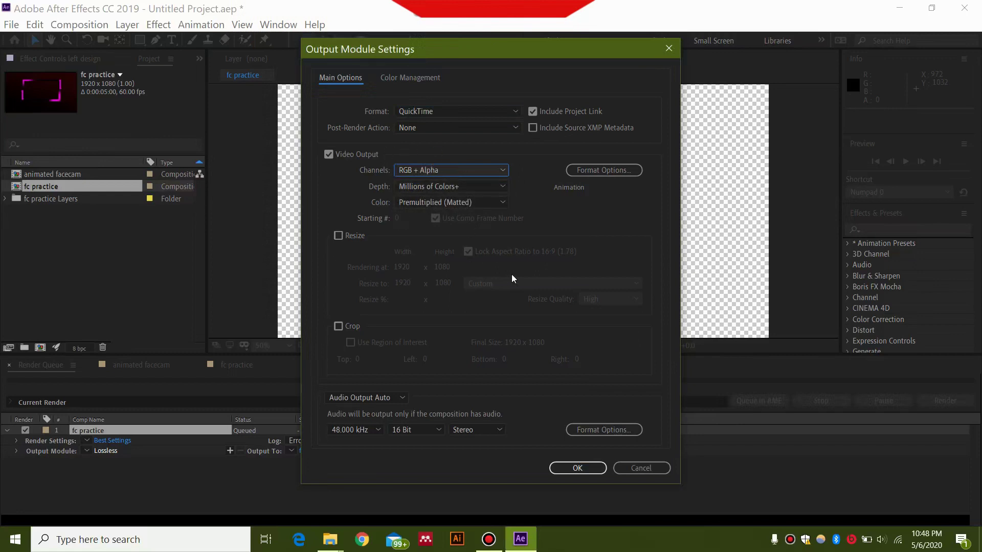
{"action": "left_click", "coordinate": [397, 397]}
{"action": "left_click", "coordinate": [390, 439]}
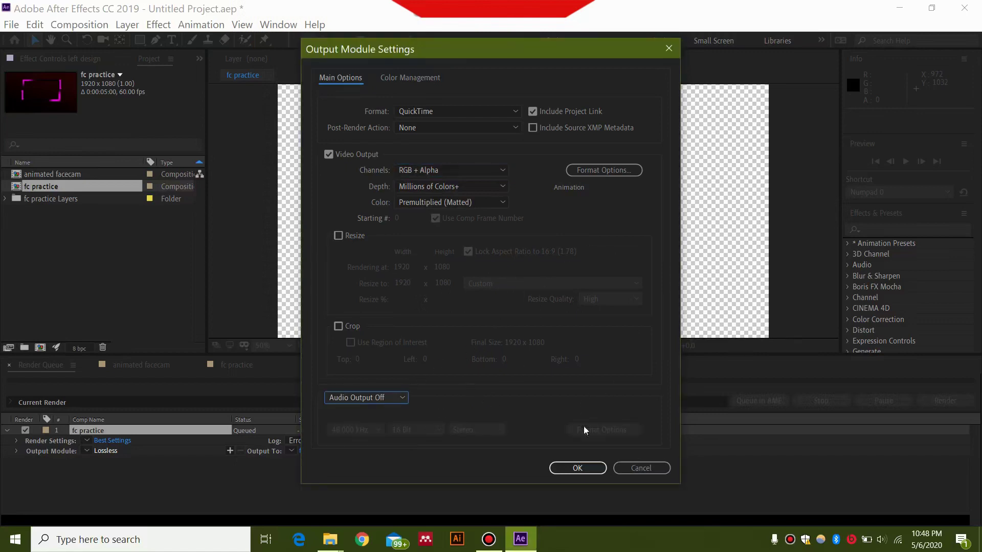
{"action": "left_click", "coordinate": [578, 468]}
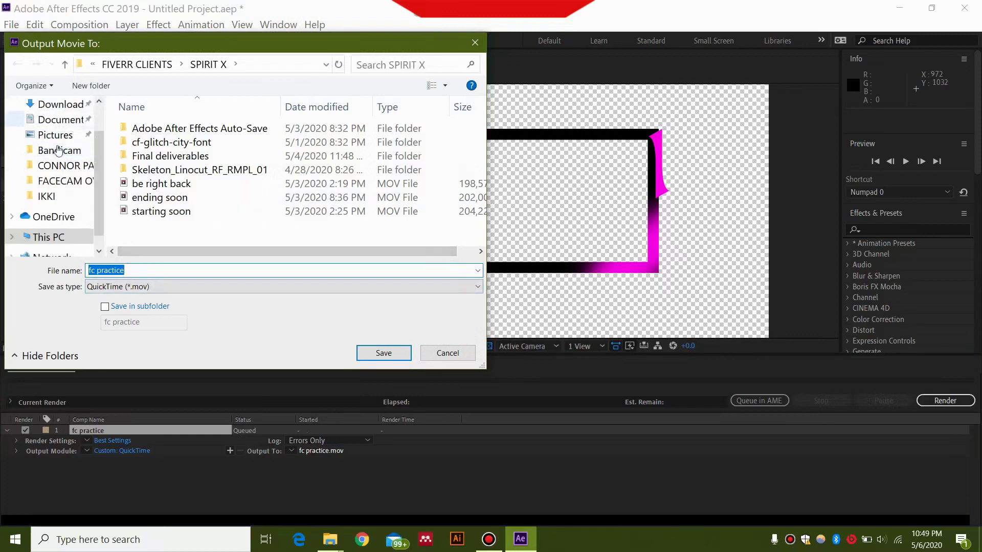
Set the render output to the QuickTime file fc practice in the FACECAM OVERLAY folder.
{"action": "left_click", "coordinate": [66, 182]}
{"action": "left_click", "coordinate": [384, 353]}
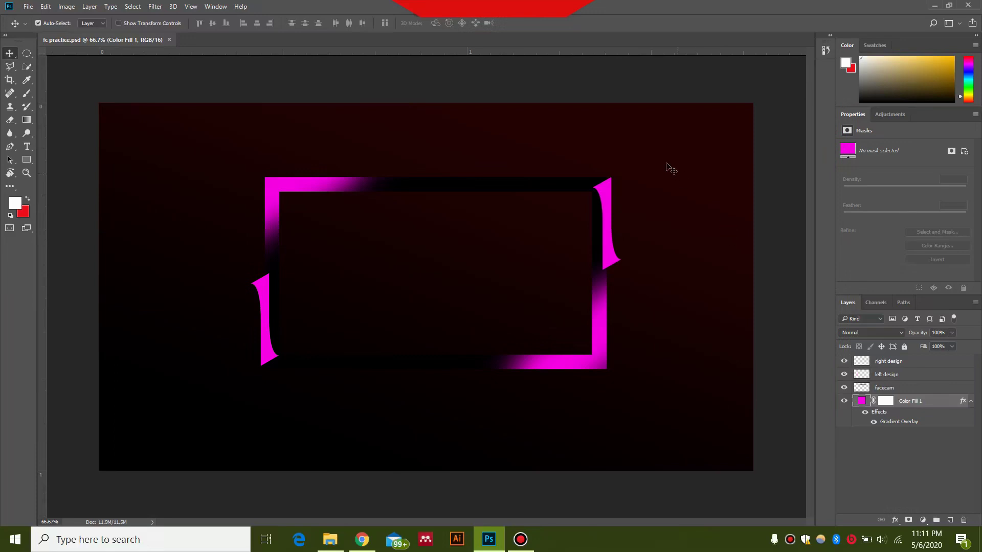
In Photoshop, show the Timeline and create a video timeline for fc practice.psd.
{"action": "left_click", "coordinate": [216, 6]}
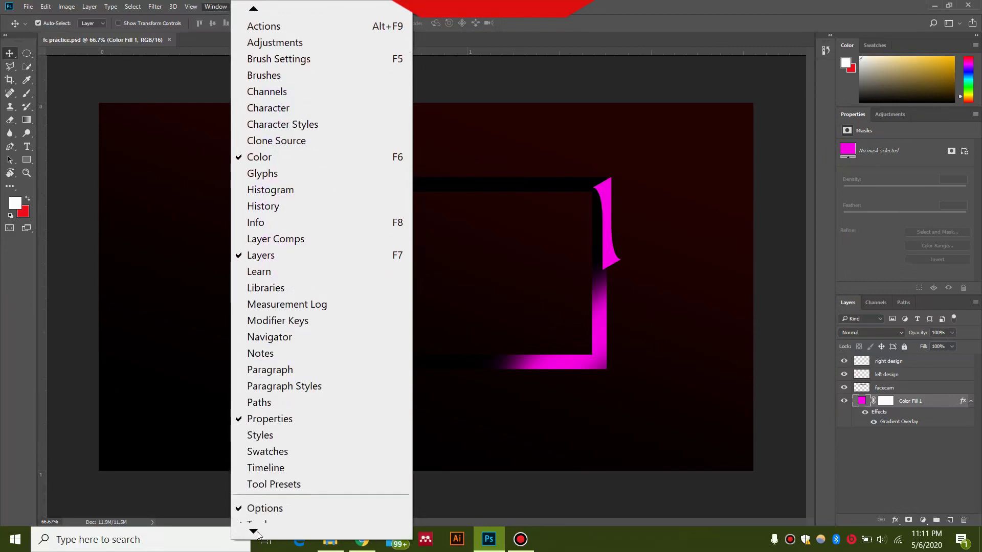
{"action": "left_click", "coordinate": [296, 452]}
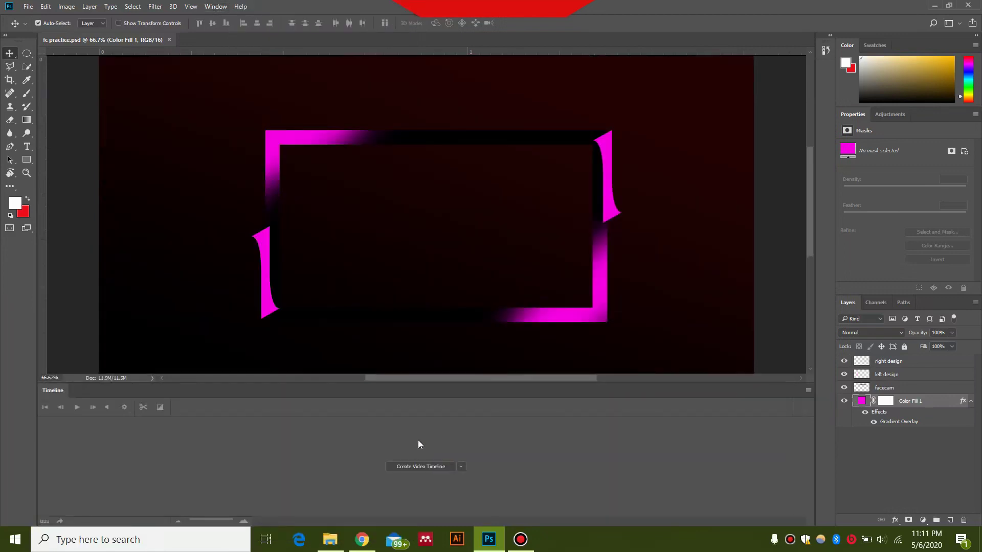
{"action": "left_click", "coordinate": [461, 470]}
{"action": "left_click", "coordinate": [471, 479]}
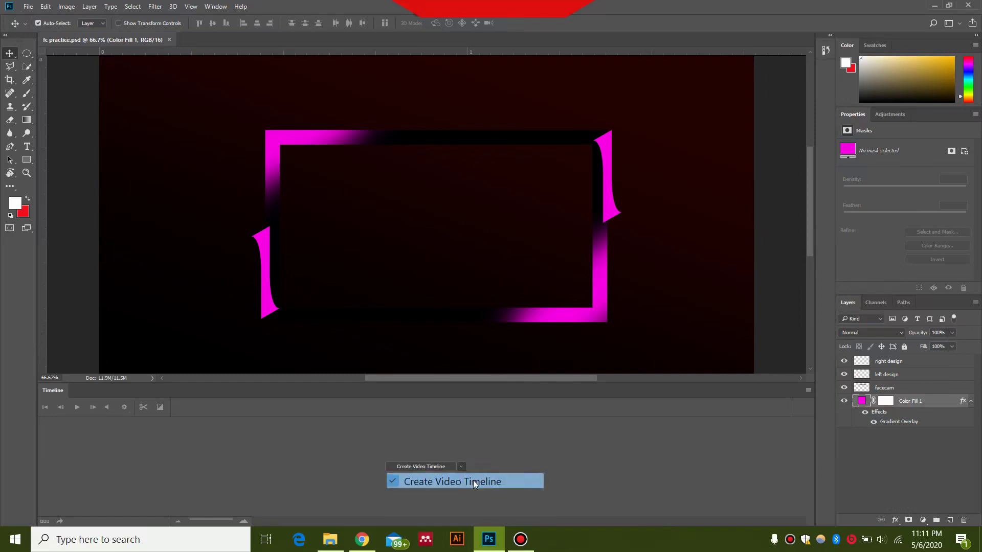
{"action": "left_click", "coordinate": [422, 465]}
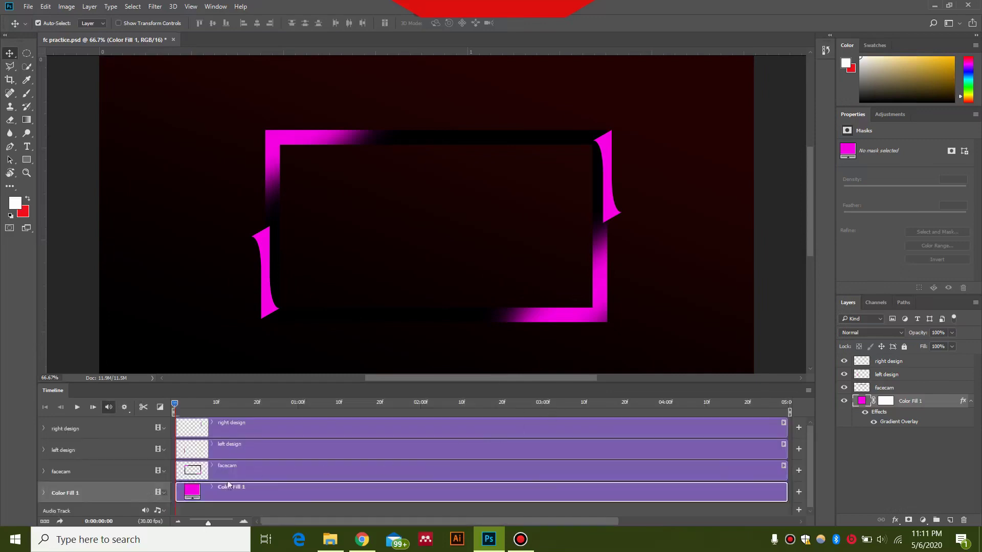
Keyframe the right design layer's Position at 0:00, and at 0:00:02:00 move the shape straight down to Y 0.47 in.
{"action": "left_click", "coordinate": [44, 430]}
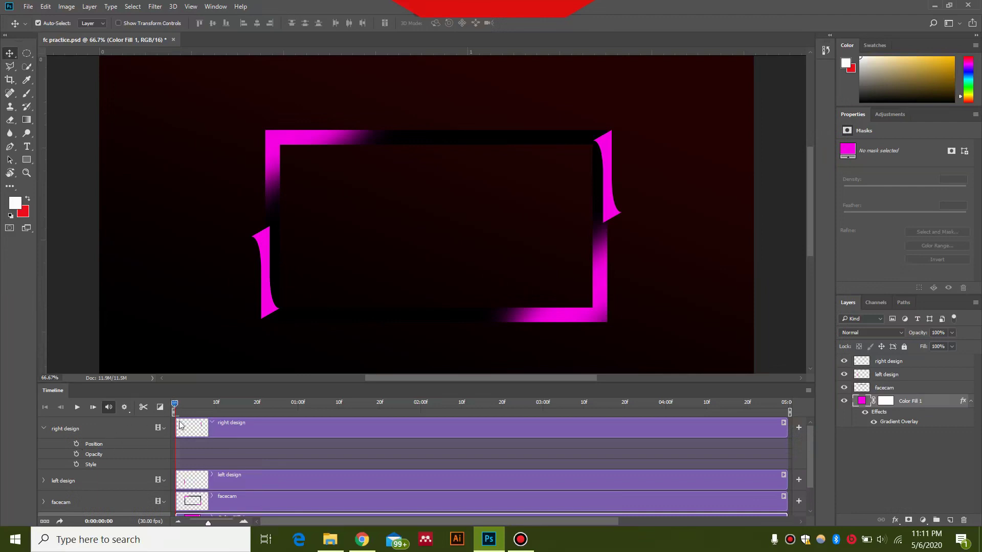
{"action": "left_click", "coordinate": [76, 444]}
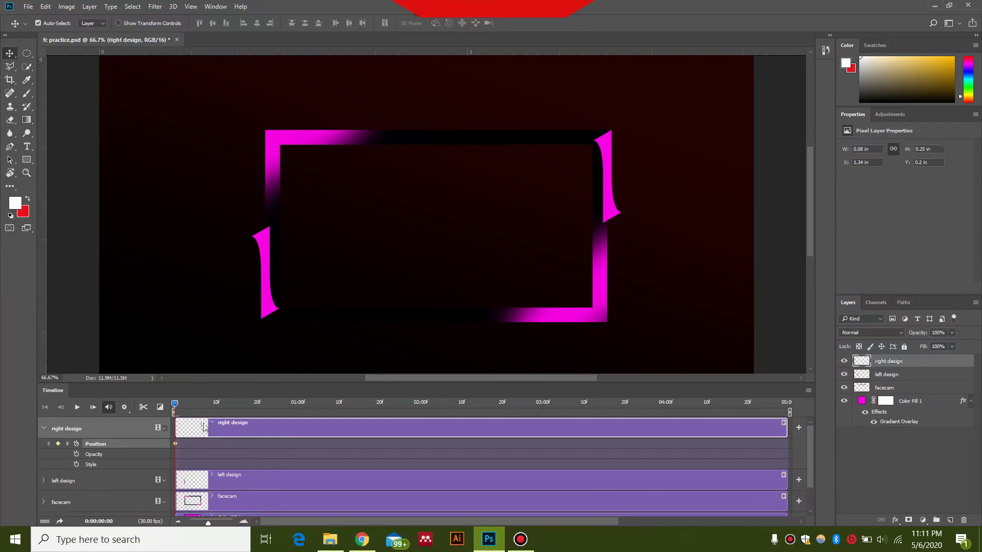
{"action": "left_click_drag", "start_coordinate": [176, 406], "coordinate": [419, 412]}
{"action": "left_click_drag", "start_coordinate": [614, 187], "coordinate": [606, 280]}
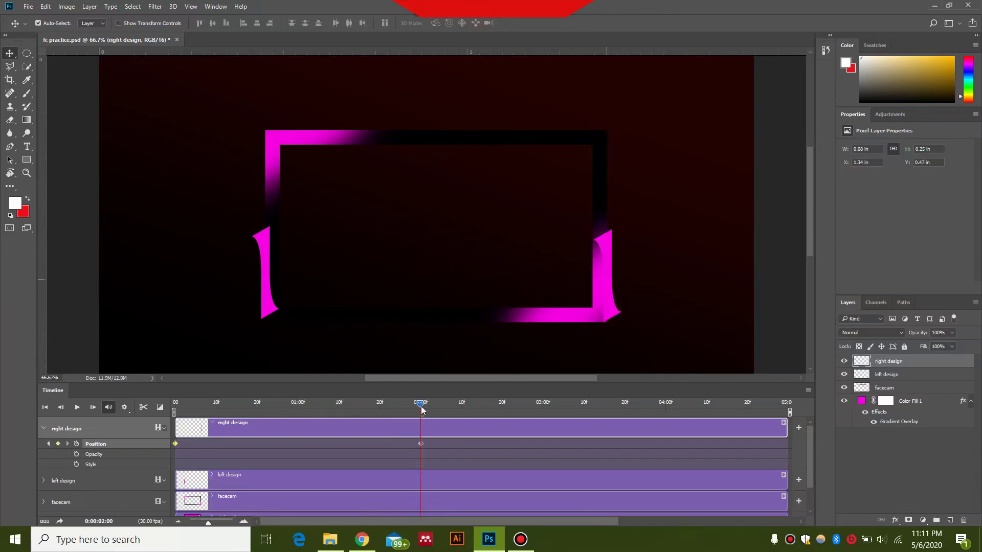
At 0:00:04:00, move the right design shape straight up to Y 0.2 in, and play back its motion.
{"action": "left_click_drag", "start_coordinate": [422, 408], "coordinate": [665, 422]}
{"action": "left_click_drag", "start_coordinate": [609, 297], "coordinate": [616, 197]}
{"action": "left_click", "coordinate": [473, 404]}
{"action": "key", "text": "space"}
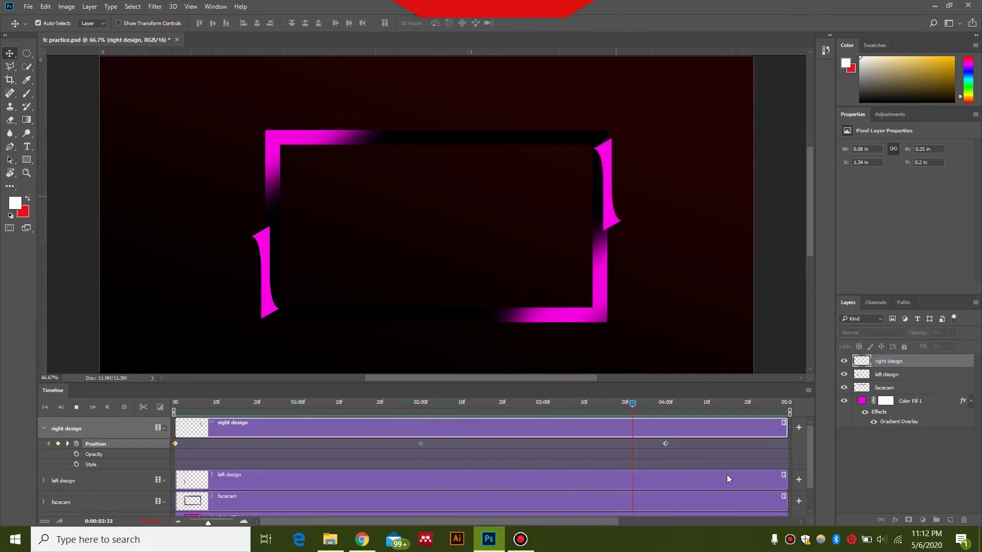
{"action": "key", "text": "space"}
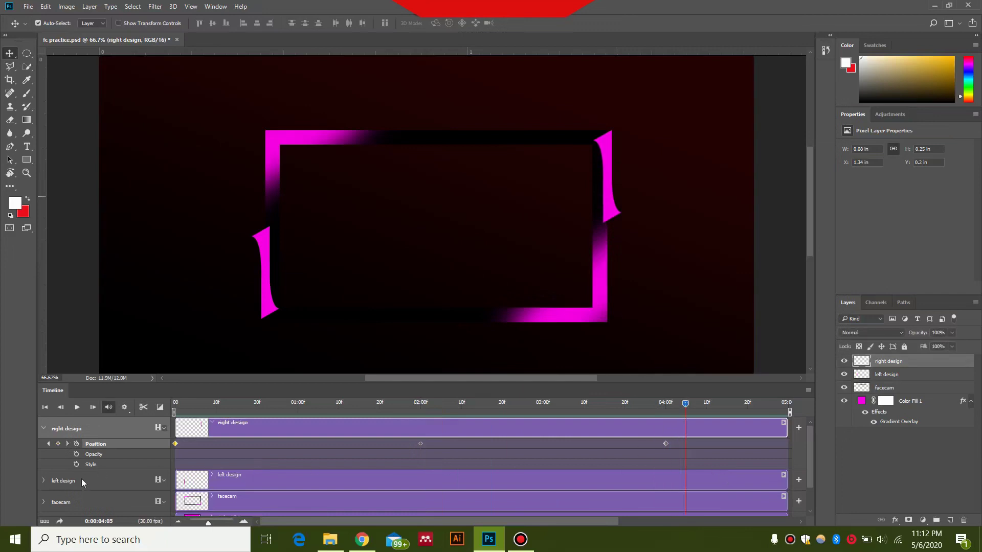
Expand the left design layer's timeline properties and enable a Position keyframe at 0:00.
{"action": "left_click", "coordinate": [81, 482]}
{"action": "left_click", "coordinate": [44, 481]}
{"action": "key", "text": "shift+Up"}
{"action": "key", "text": "shift+Up"}
{"action": "key", "text": "shift+Up"}
{"action": "key", "text": "shift+Up"}
{"action": "key", "text": "shift+Up"}
{"action": "key", "text": "shift+Up"}
{"action": "key", "text": "shift+Up"}
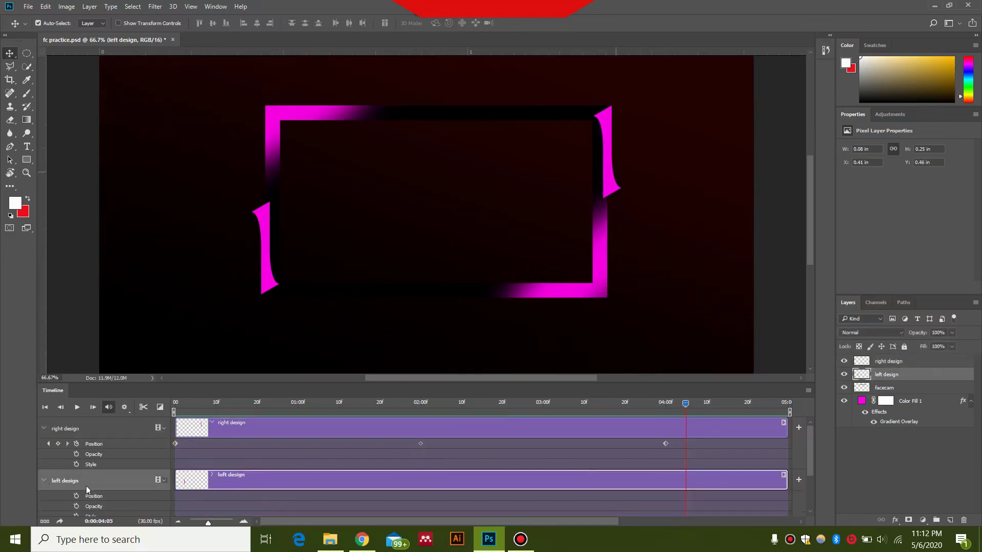
{"action": "left_click_drag", "start_coordinate": [686, 406], "coordinate": [175, 407]}
{"action": "left_click", "coordinate": [76, 496]}
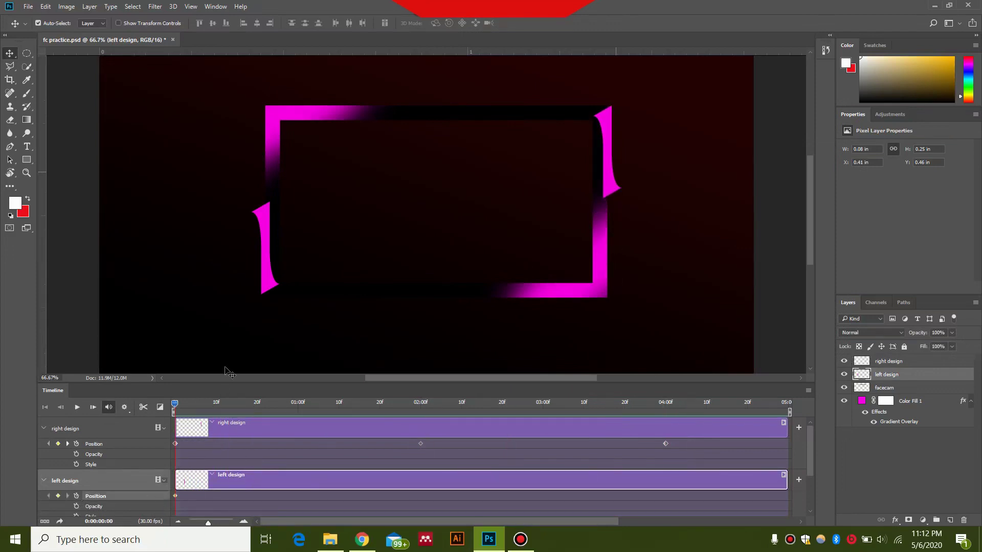
Move the left design shape up to Y 0.2 in at 0:00:02:00 and down to Y 0.47 in at 0:00:04:00, then preview the animation.
{"action": "left_click_drag", "start_coordinate": [174, 406], "coordinate": [420, 439]}
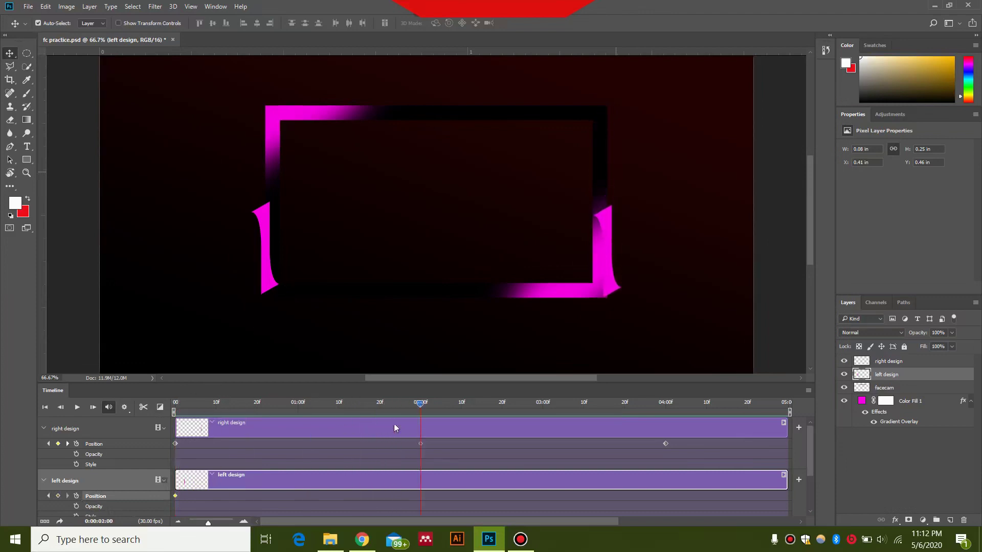
{"action": "left_click_drag", "start_coordinate": [267, 264], "coordinate": [268, 183]}
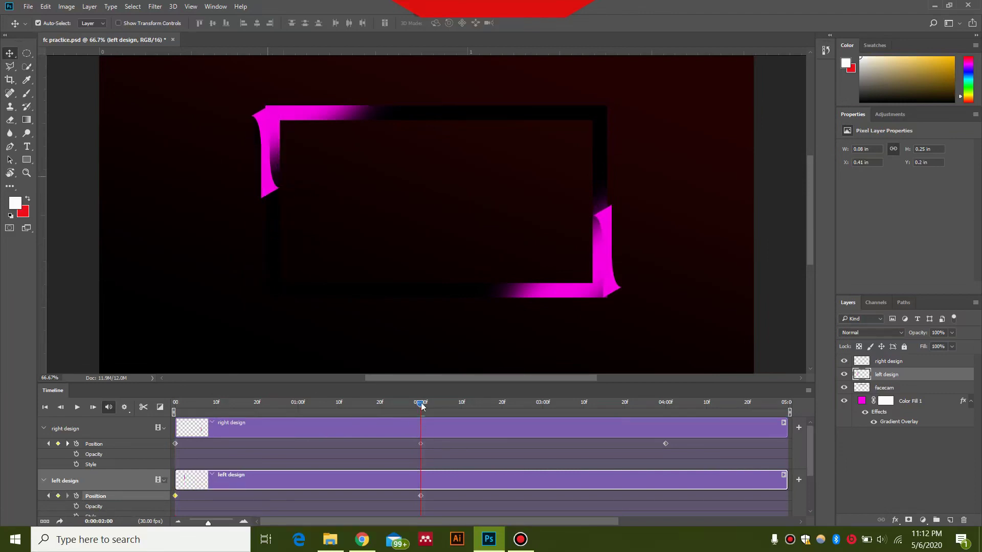
{"action": "left_click_drag", "start_coordinate": [421, 405], "coordinate": [666, 445]}
{"action": "left_click_drag", "start_coordinate": [268, 194], "coordinate": [276, 288]}
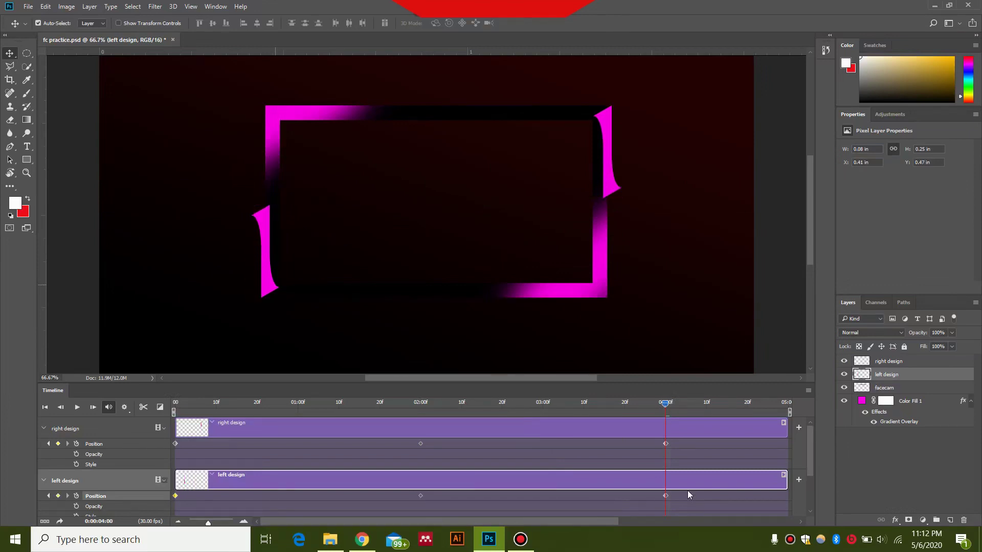
{"action": "left_click_drag", "start_coordinate": [665, 407], "coordinate": [176, 406]}
{"action": "key", "text": "space"}
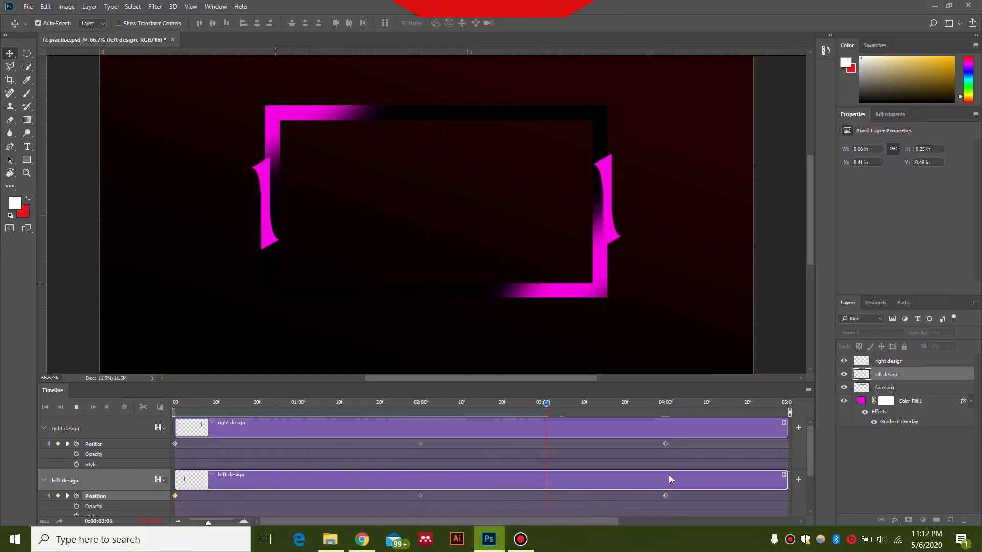
{"action": "key", "text": "space"}
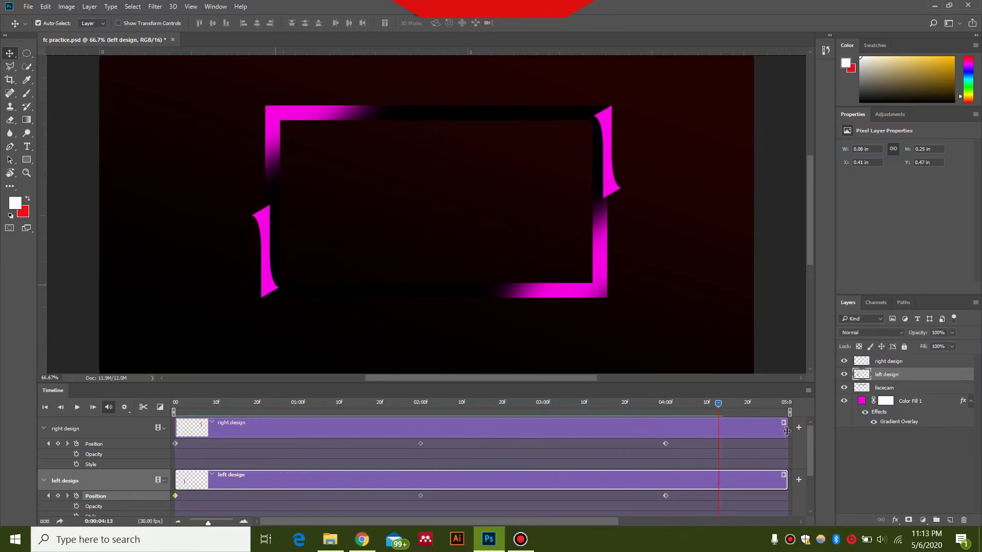
Trim the right design, left design and facecam clips to end at about 0:00:04:10.
{"action": "left_click_drag", "start_coordinate": [787, 431], "coordinate": [709, 432]}
{"action": "left_click", "coordinate": [763, 480]}
{"action": "left_click_drag", "start_coordinate": [785, 481], "coordinate": [709, 483]}
{"action": "left_click_drag", "start_coordinate": [811, 444], "coordinate": [709, 474]}
{"action": "left_click", "coordinate": [754, 472]}
{"action": "left_click", "coordinate": [685, 495]}
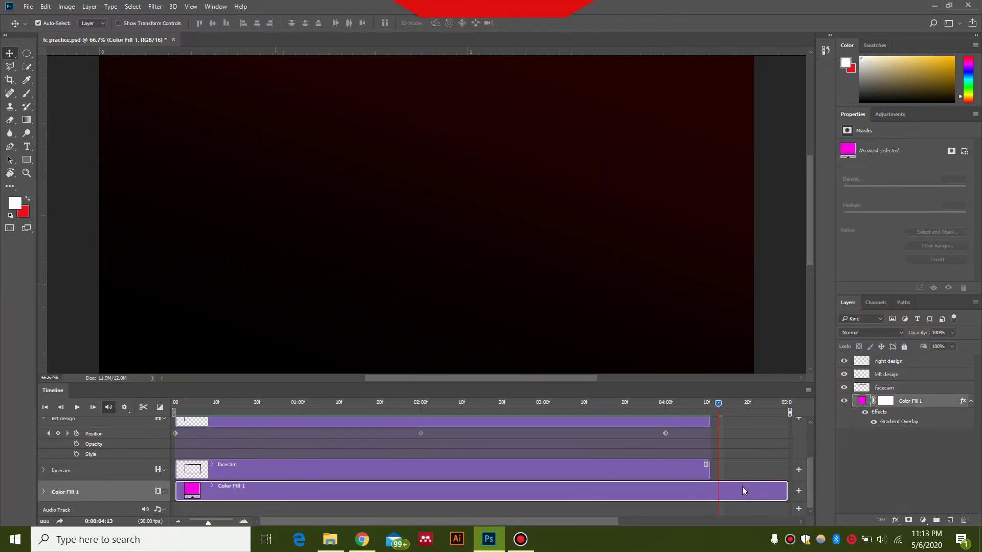
{"action": "left_click_drag", "start_coordinate": [808, 480], "coordinate": [807, 446]}
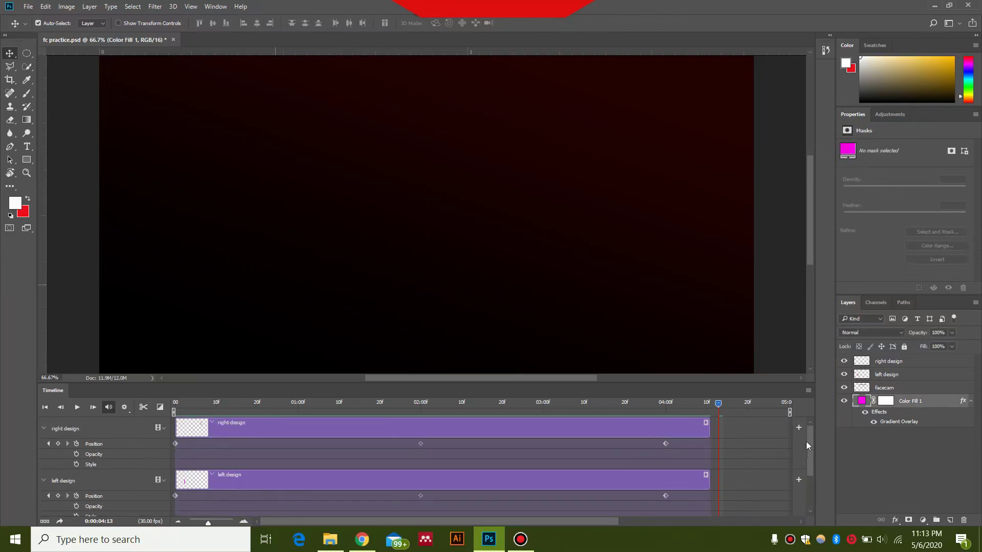
Preview the trimmed animation, delete the Color Fill 1 background layer, and play the animation on the transparent background.
{"action": "key", "text": "space"}
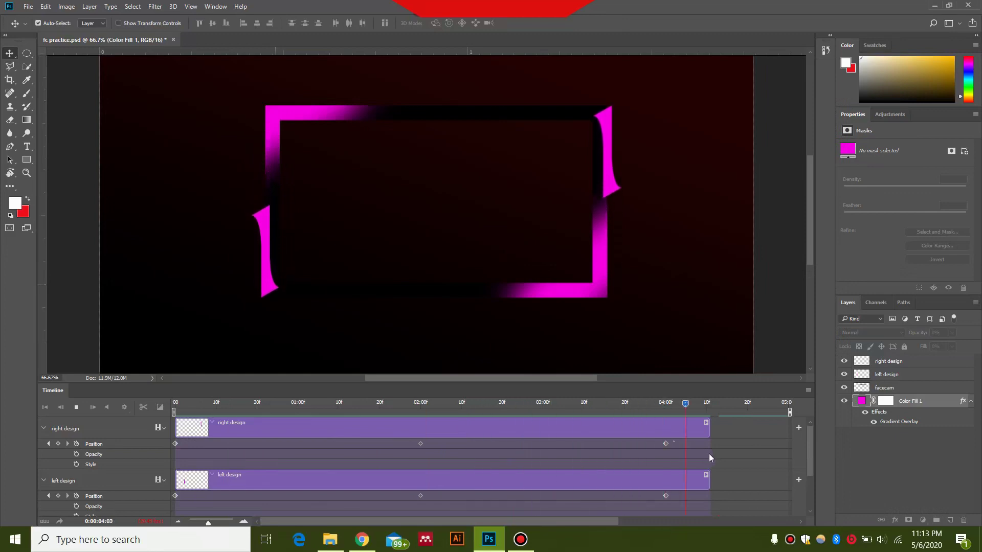
{"action": "key", "text": "space"}
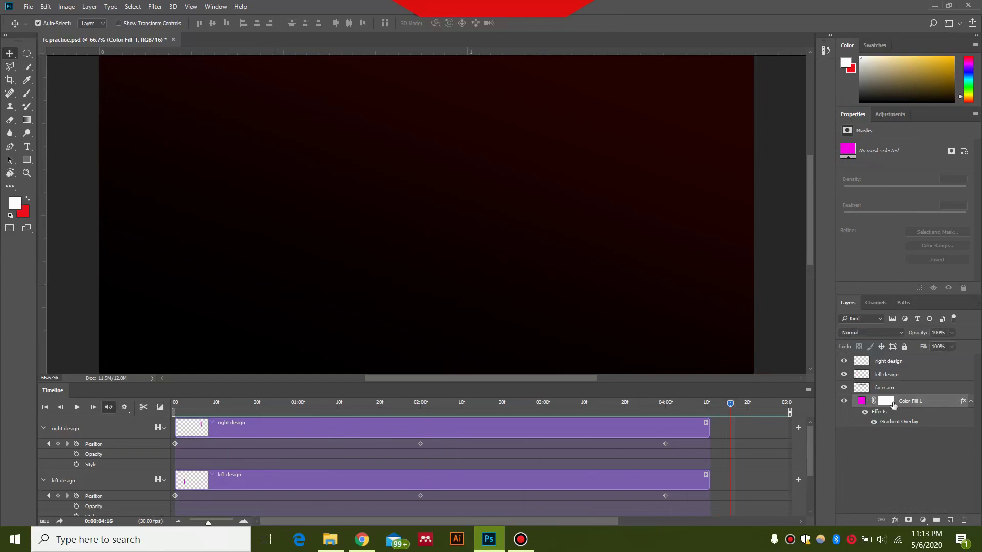
{"action": "key", "text": "Delete"}
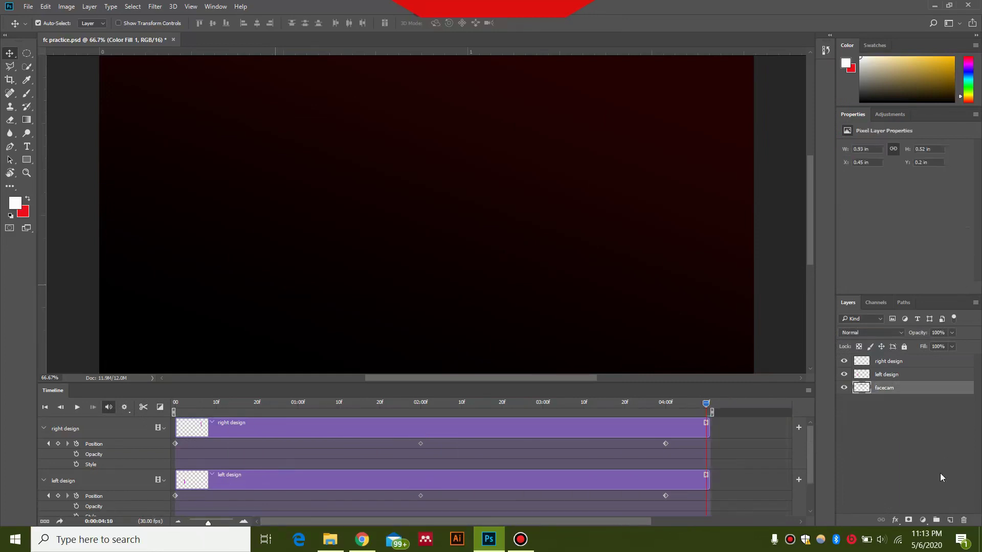
{"action": "key", "text": "space"}
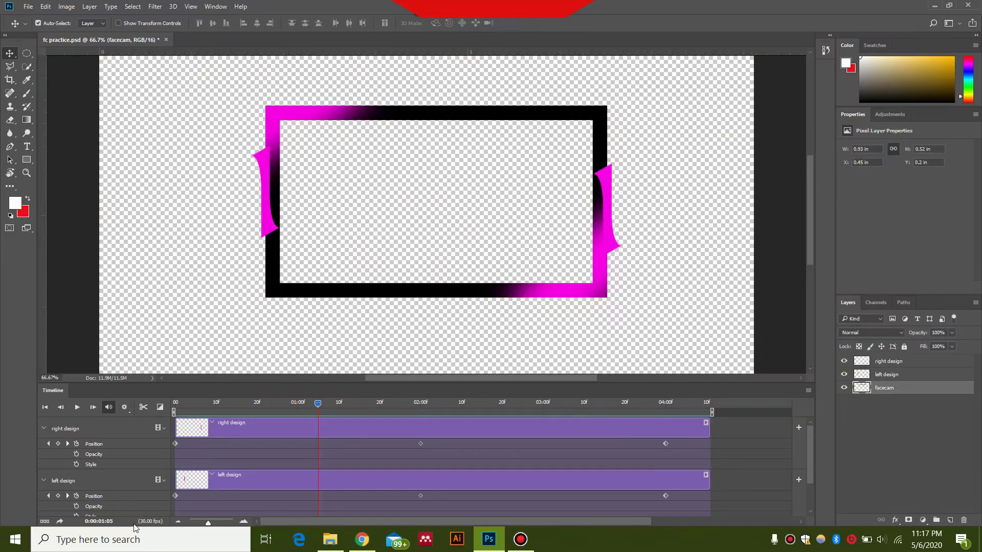
Set the video render to Adobe Media Encoder with QuickTime format and a Straight - Unmatted alpha channel.
{"action": "left_click", "coordinate": [60, 521]}
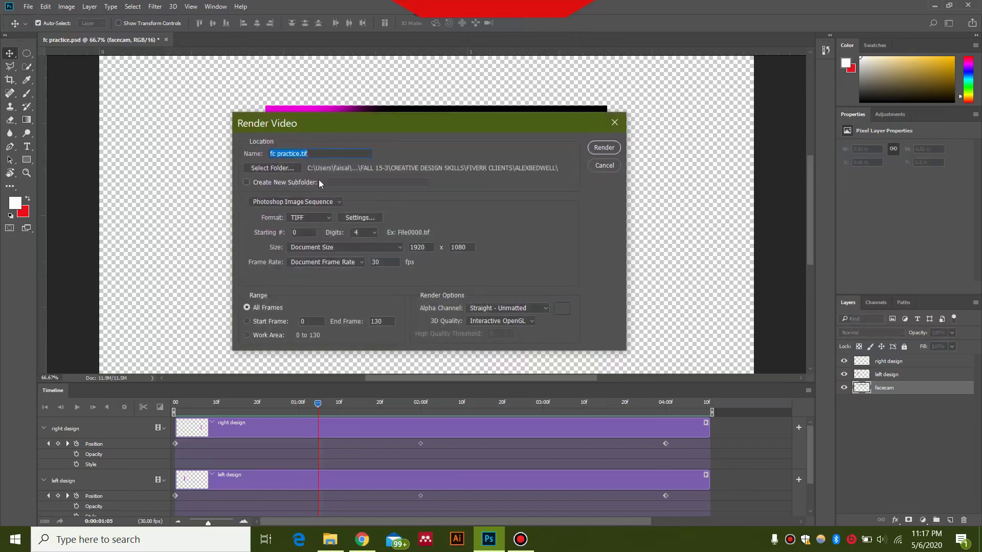
{"action": "left_click", "coordinate": [320, 204]}
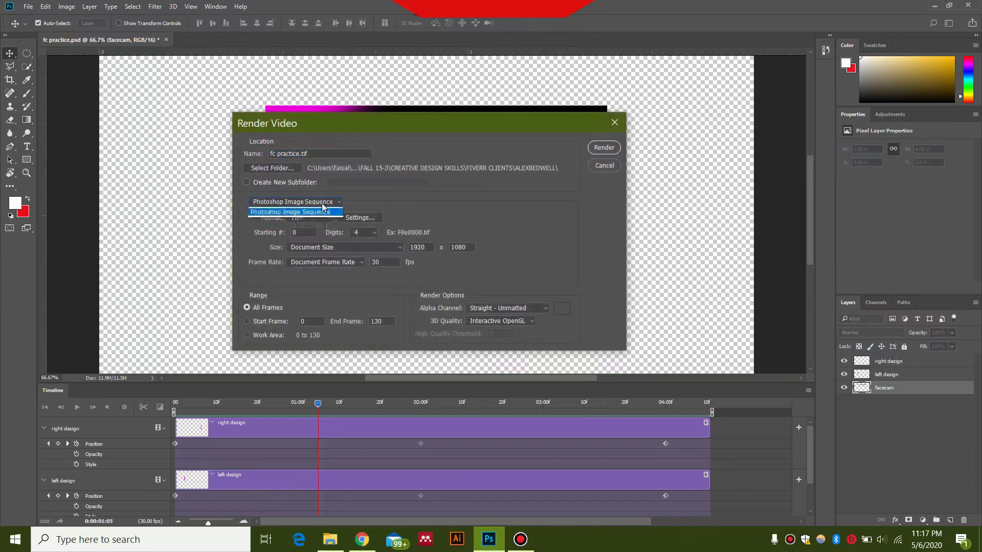
{"action": "left_click", "coordinate": [307, 217]}
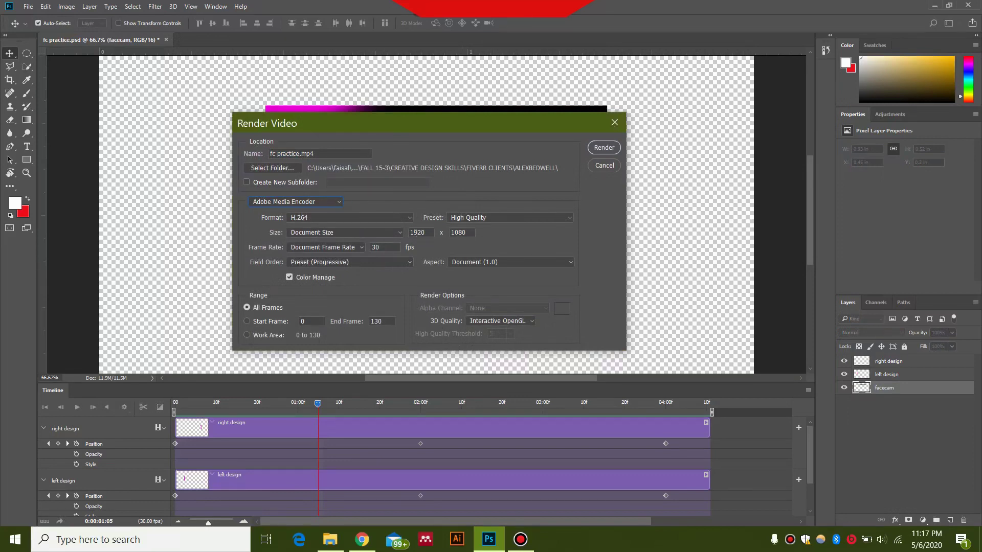
{"action": "left_click", "coordinate": [404, 220]}
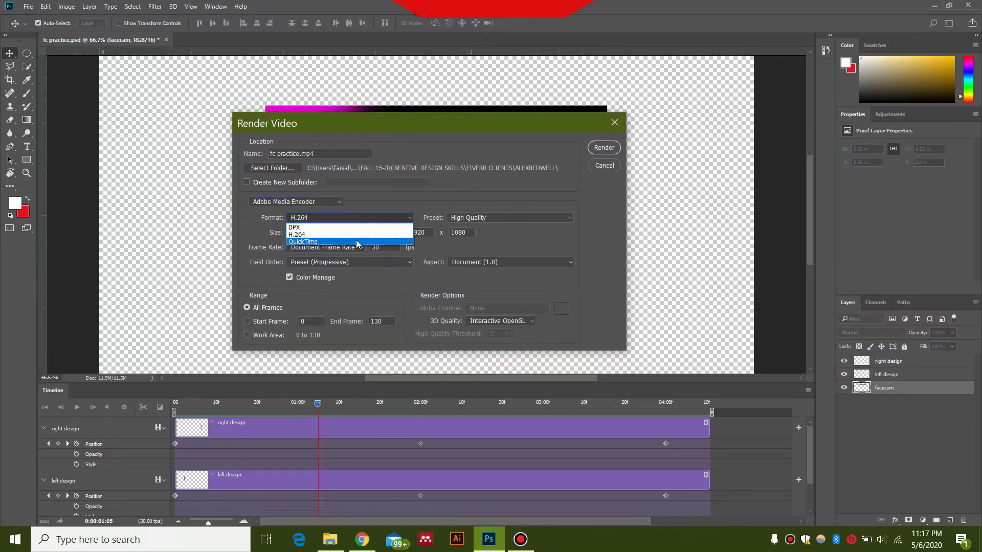
{"action": "left_click", "coordinate": [356, 241]}
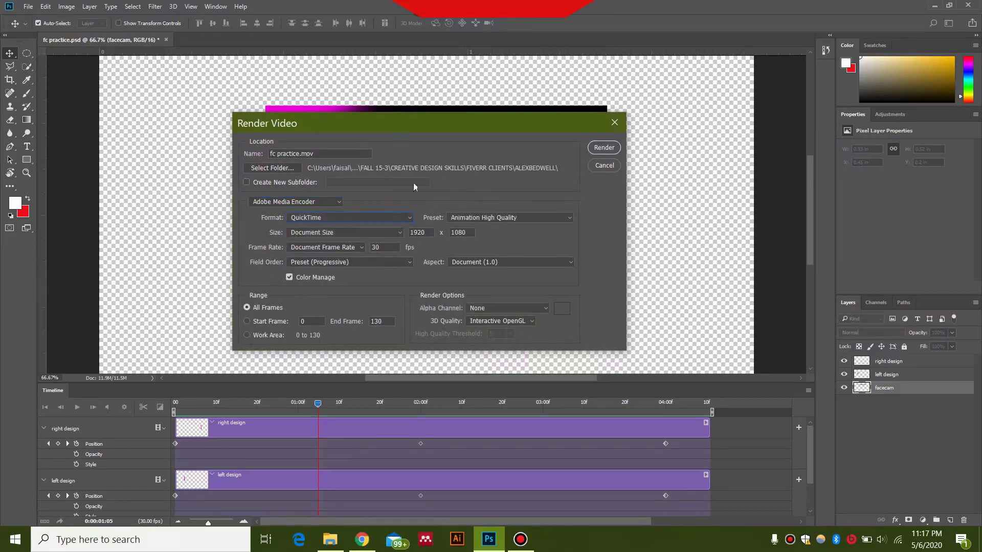
{"action": "left_click", "coordinate": [492, 309]}
{"action": "left_click", "coordinate": [501, 325]}
Keep the current render folder and render the video as fc practice.mov.
{"action": "left_click", "coordinate": [290, 169]}
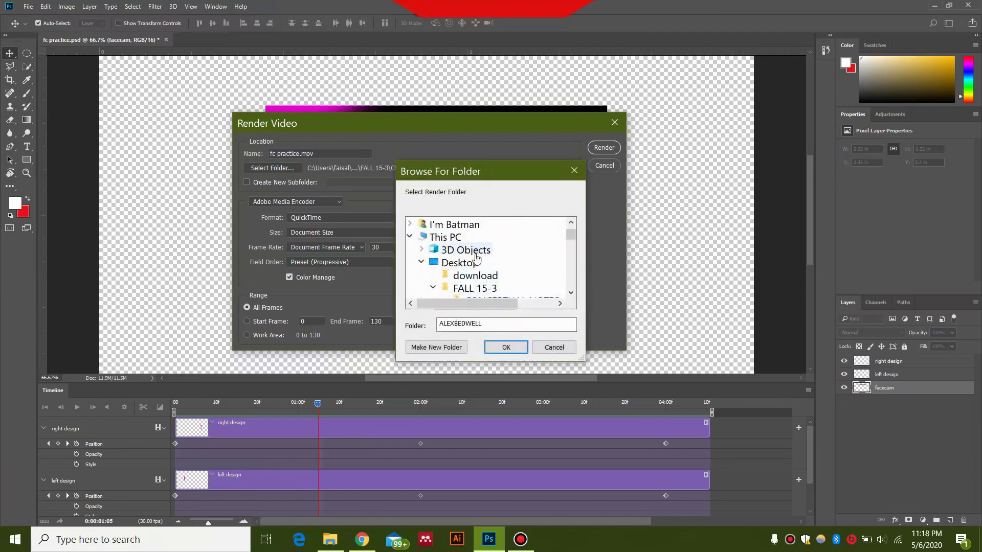
{"action": "left_click", "coordinate": [557, 348]}
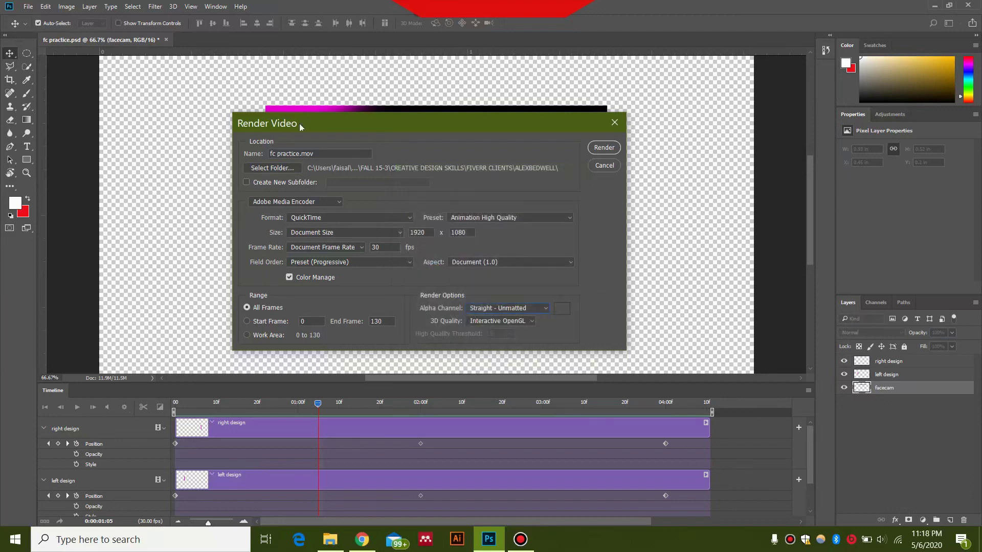
{"action": "left_click", "coordinate": [602, 149]}
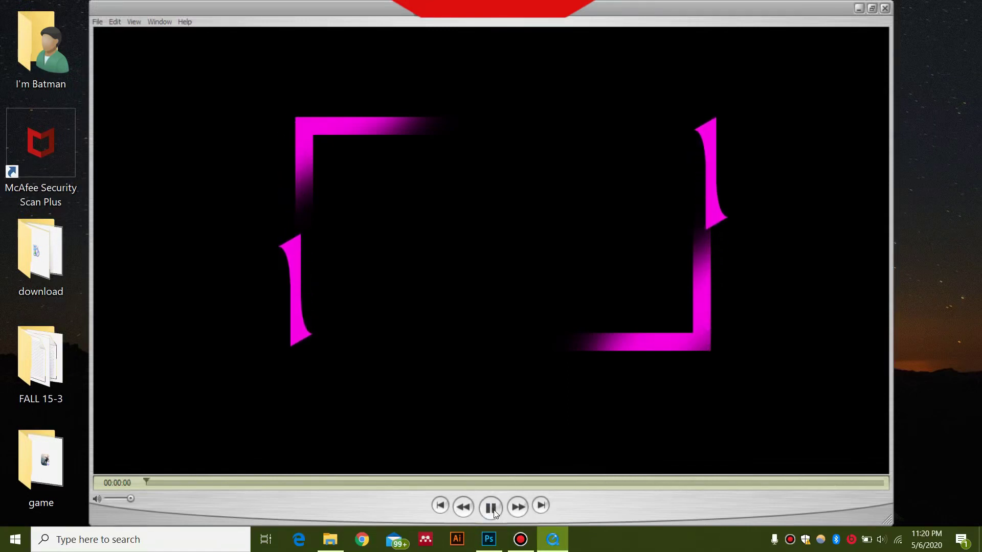
Play and pause the rendered facecam video in the media player to check the motion of both design pieces.
{"action": "left_click", "coordinate": [492, 510]}
{"action": "left_click", "coordinate": [492, 510]}
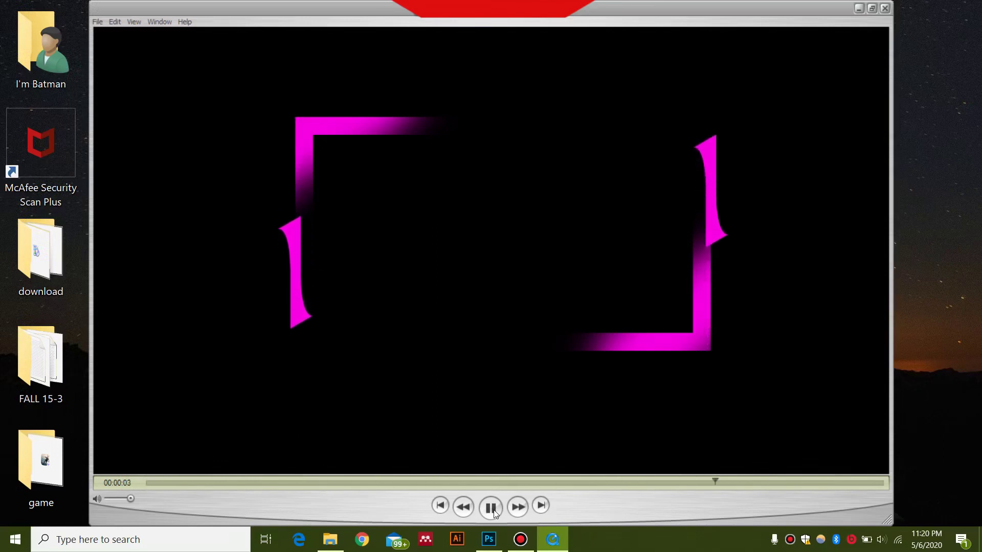
{"action": "left_click", "coordinate": [490, 509]}
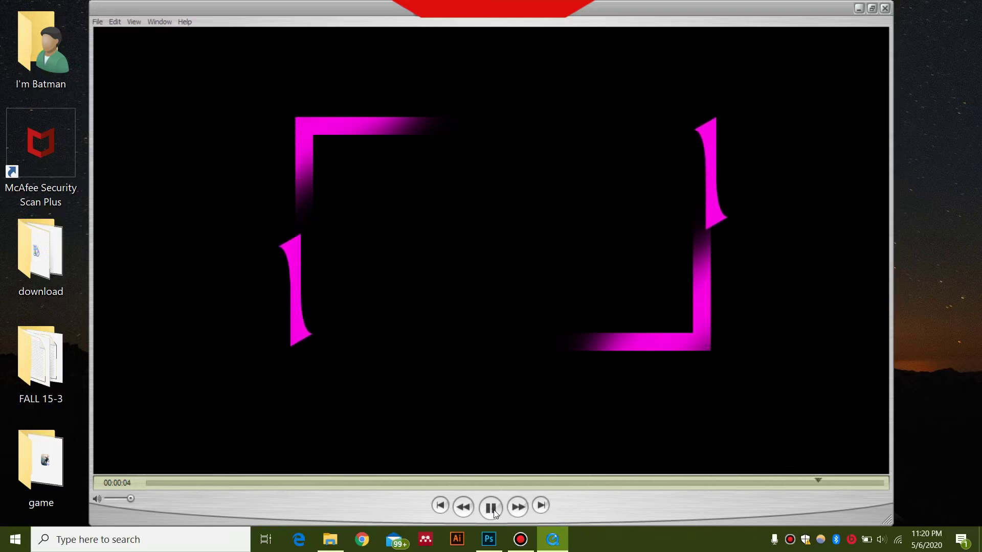
{"action": "left_click", "coordinate": [493, 510]}
{"action": "left_click", "coordinate": [493, 510]}
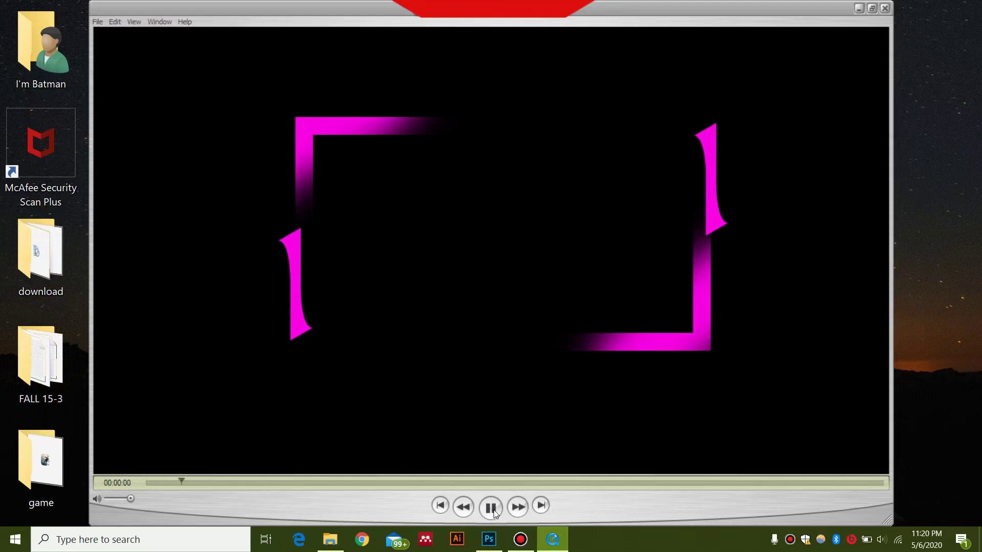